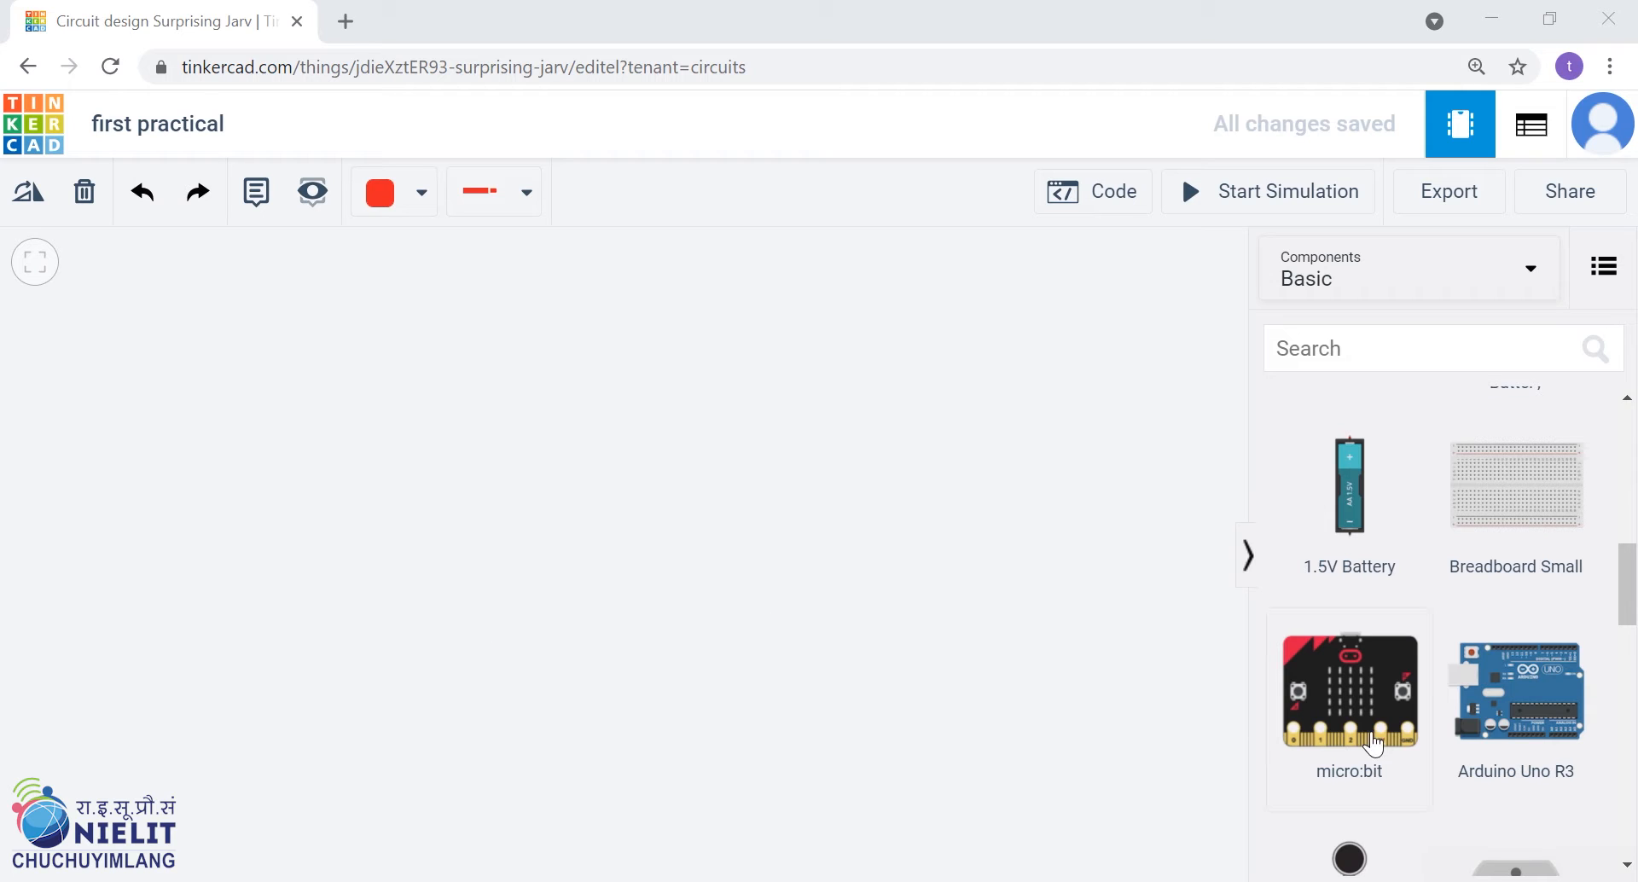
Place an Arduino Uno R3 in the workspace and a Breadboard Small directly above it
click(688, 671)
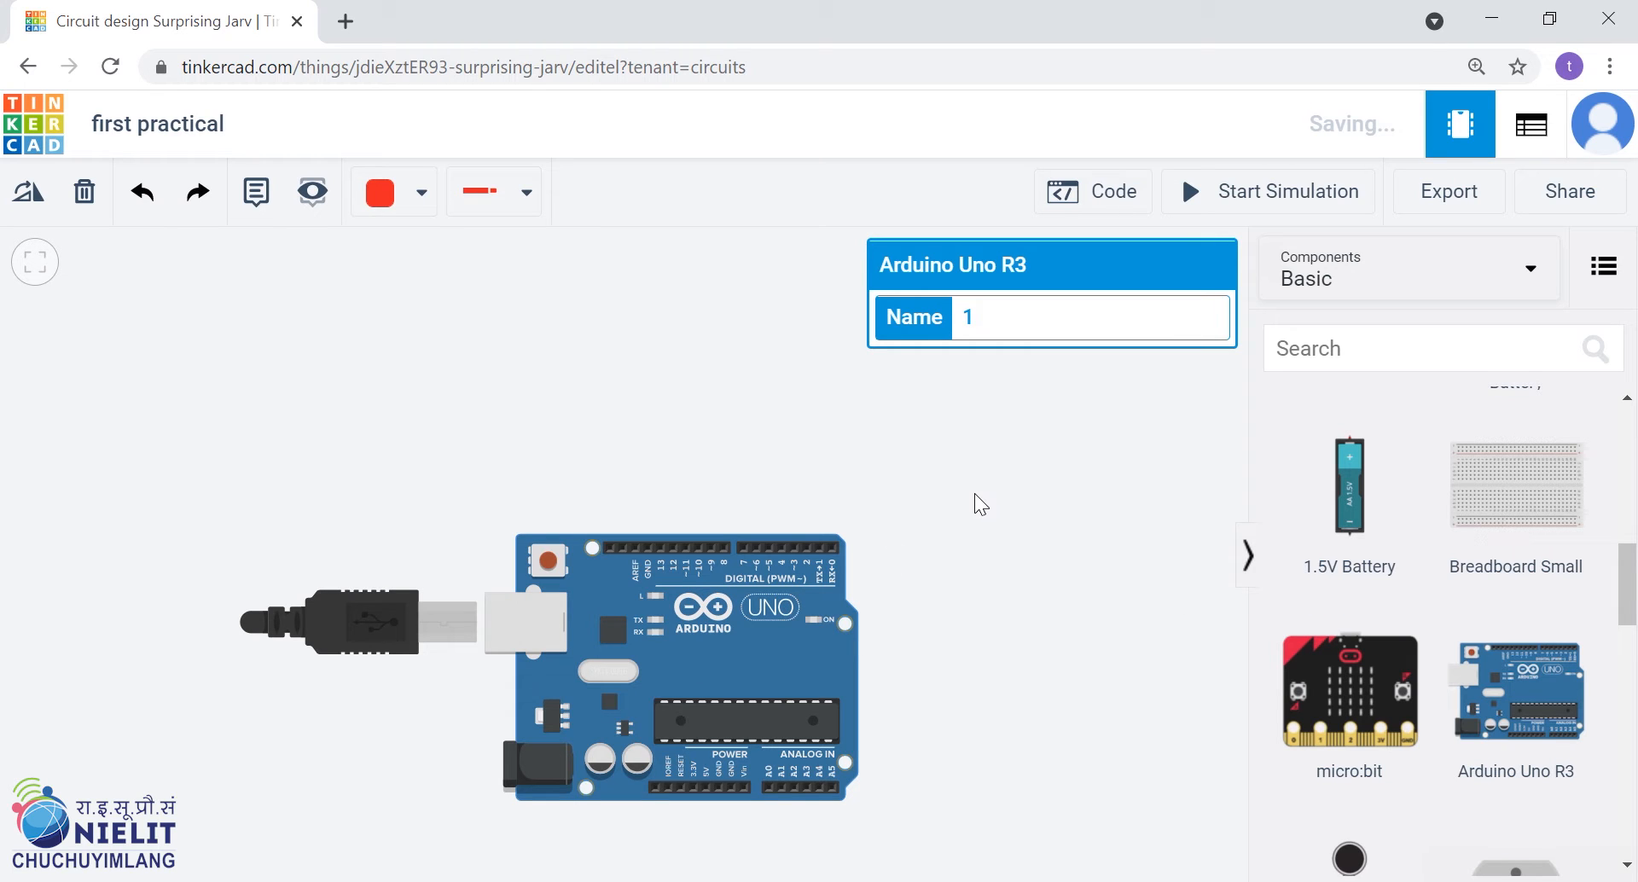
drag(784, 644, 779, 655)
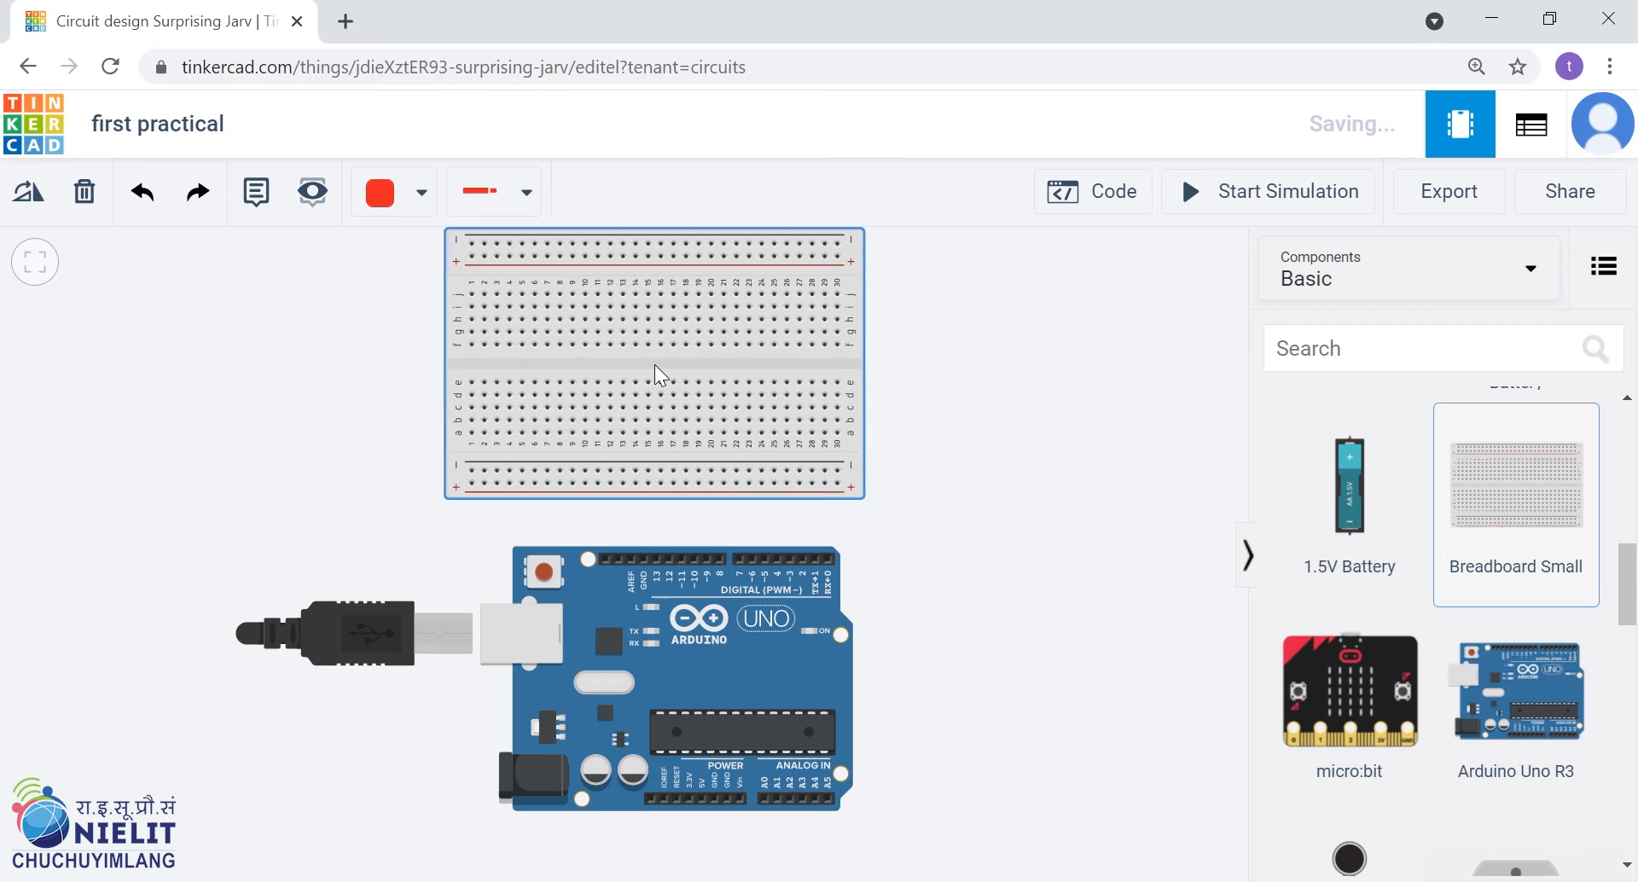
click(672, 394)
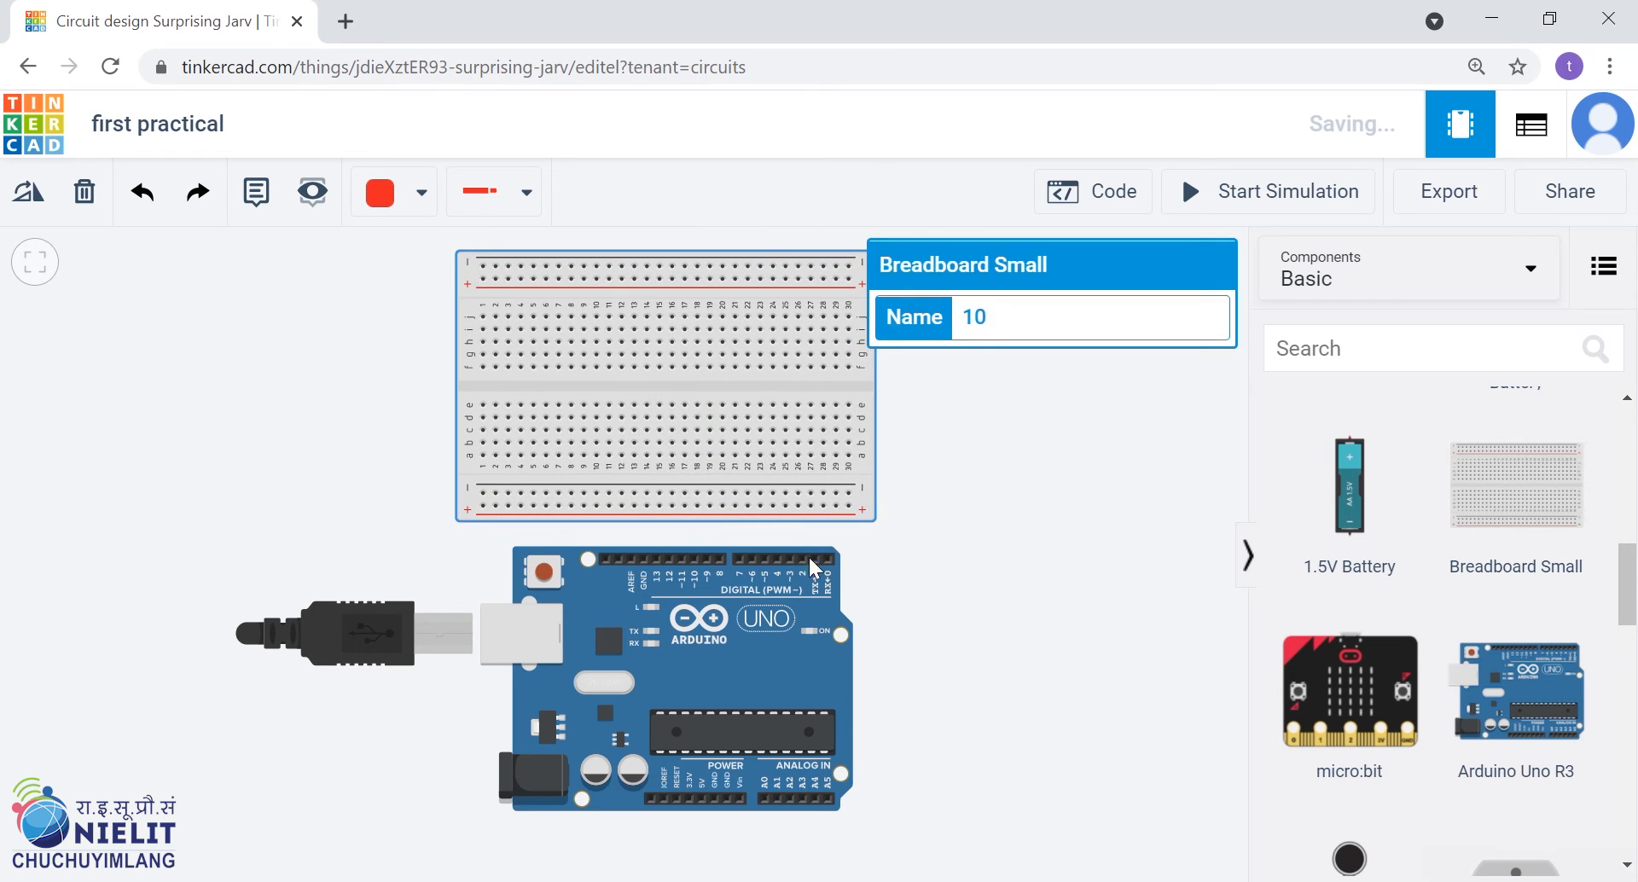
click(974, 556)
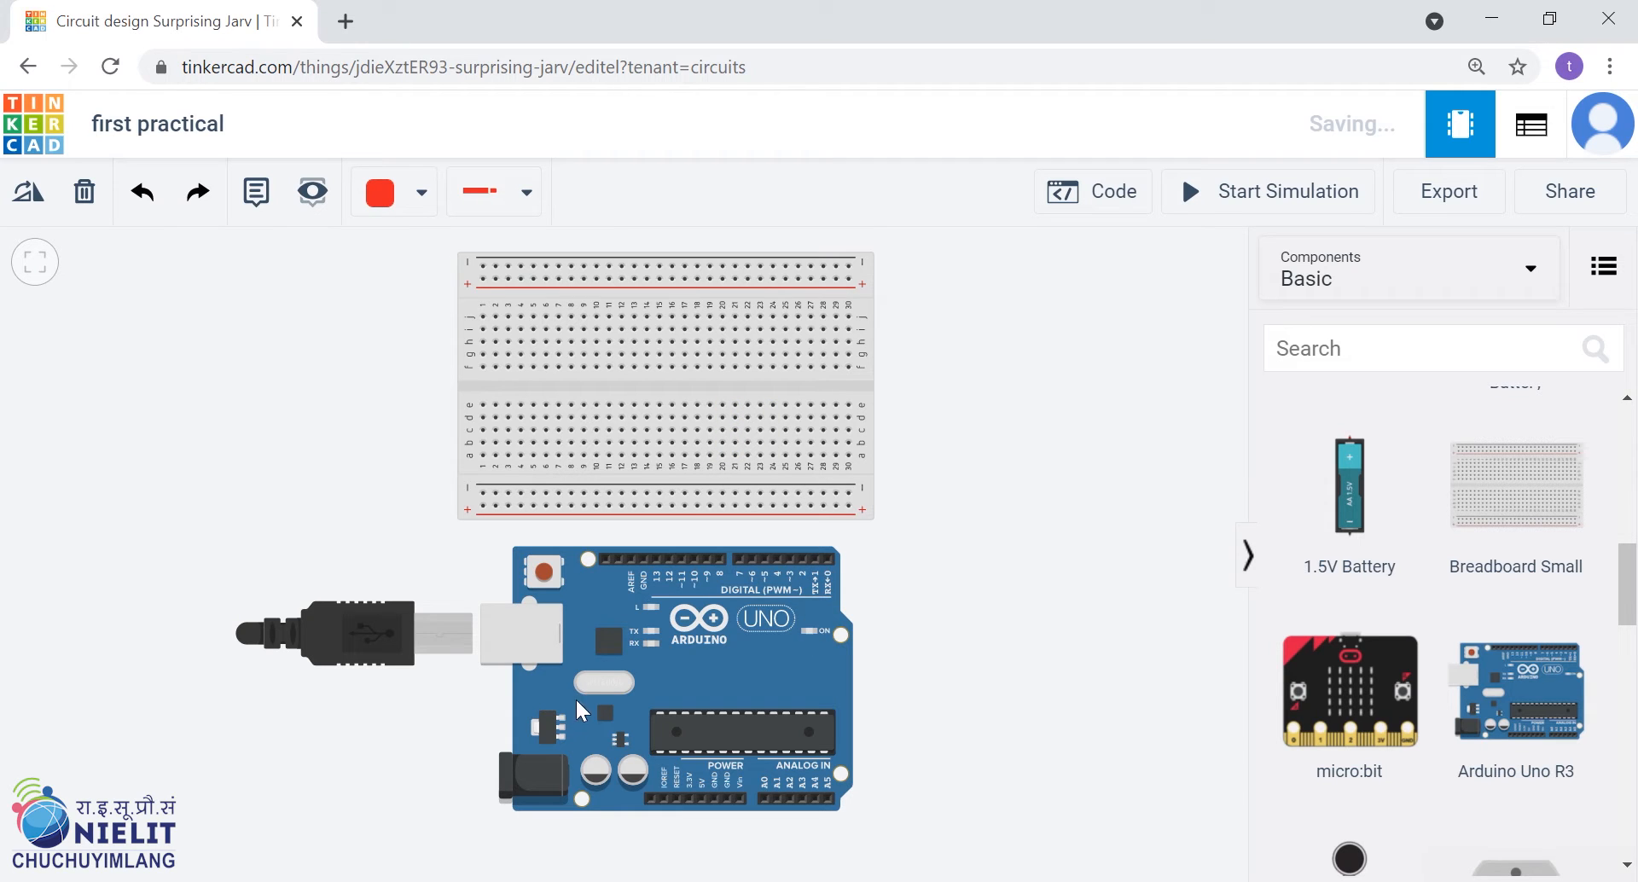
Add a red LED to the breadboard with its legs in row f, columns 17 and 18
scroll(1419, 569, up, 10)
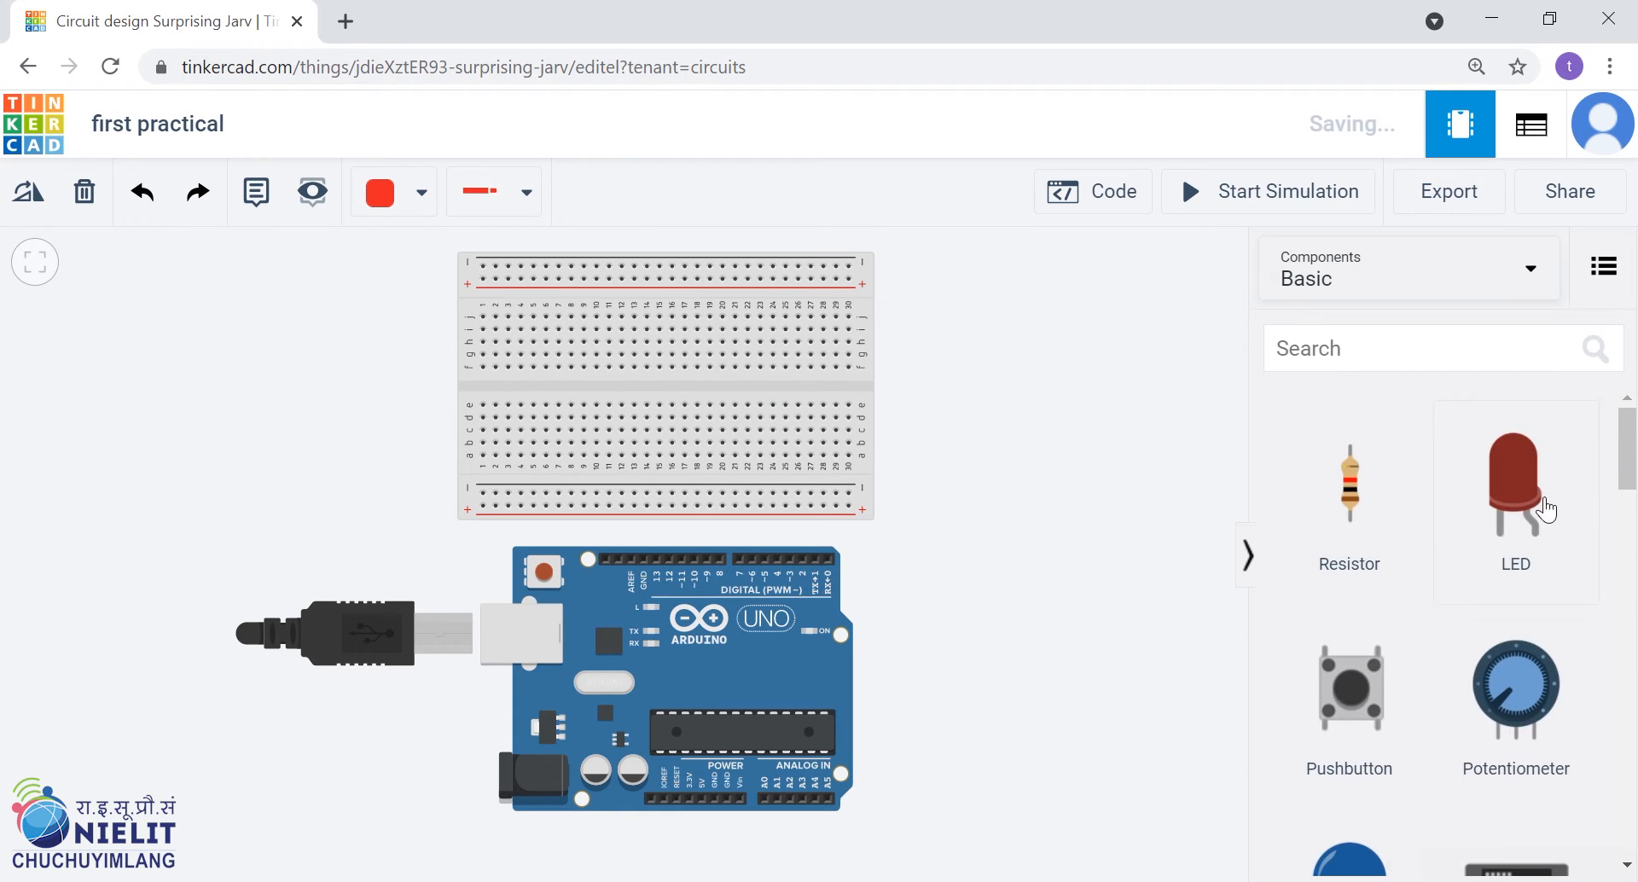
drag(1518, 510, 909, 435)
drag(691, 367, 660, 357)
drag(571, 501, 671, 388)
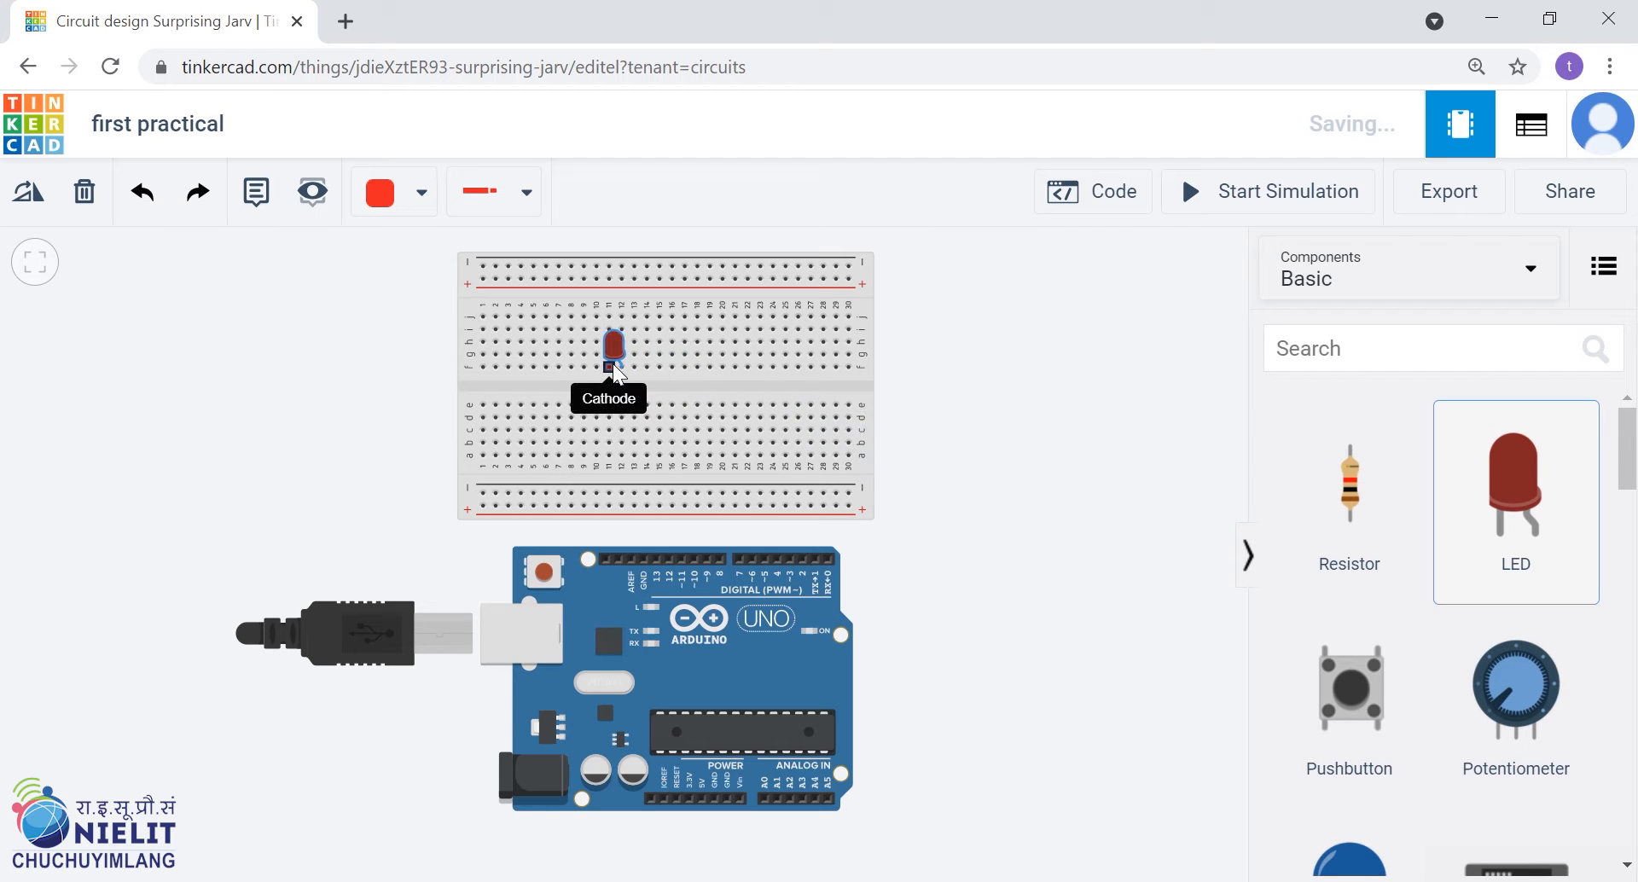
drag(692, 395, 972, 498)
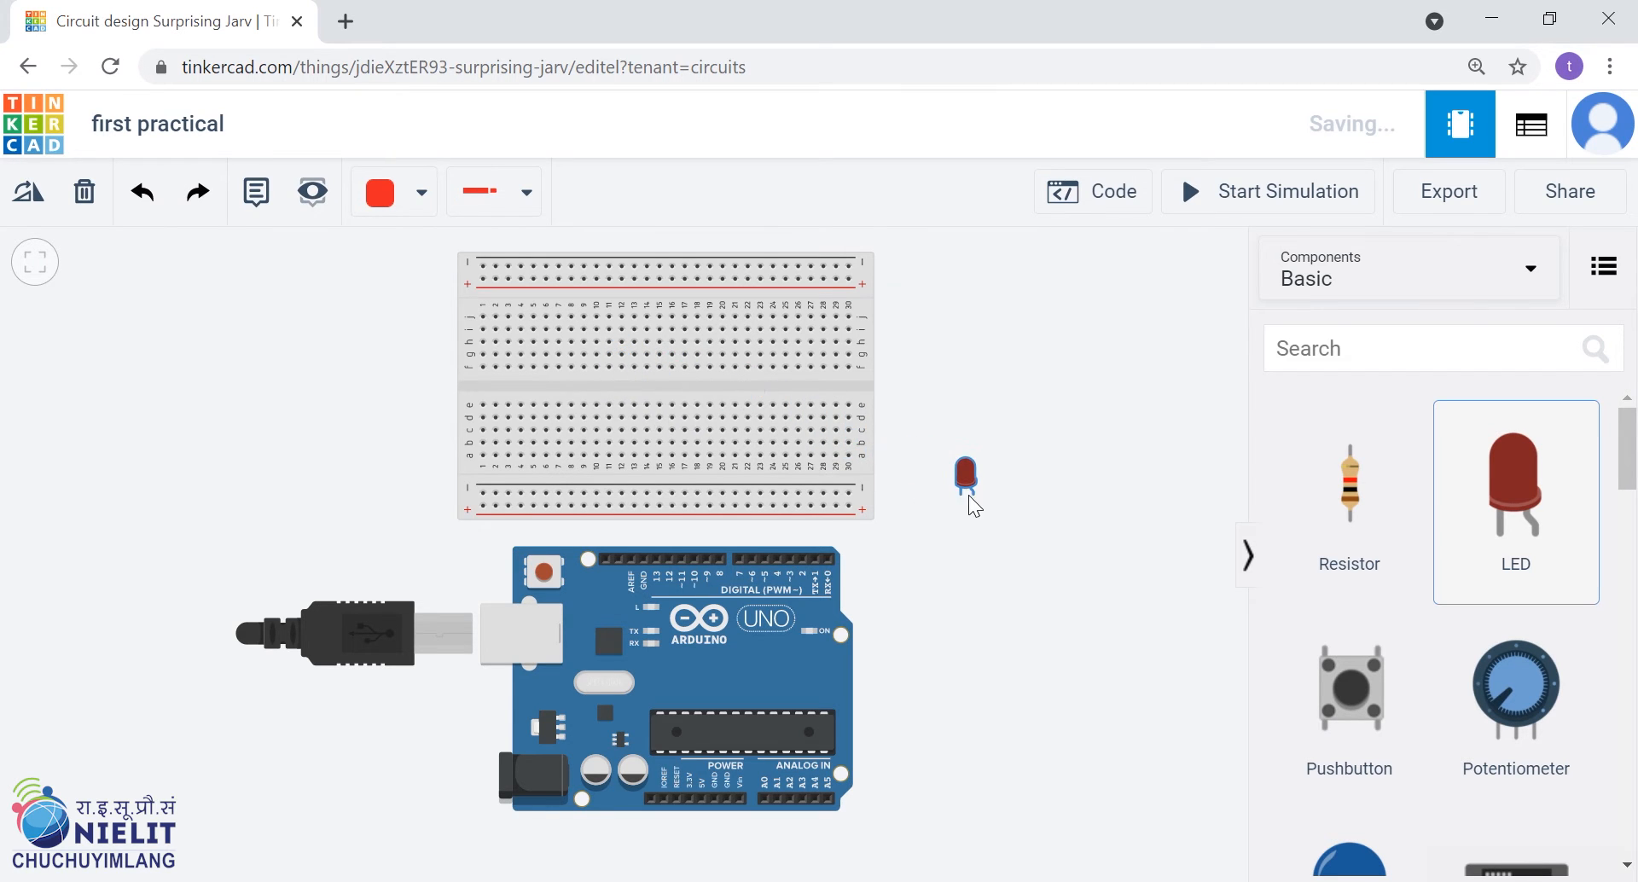
scroll(602, 372, up, 5)
scroll(843, 468, down, 2)
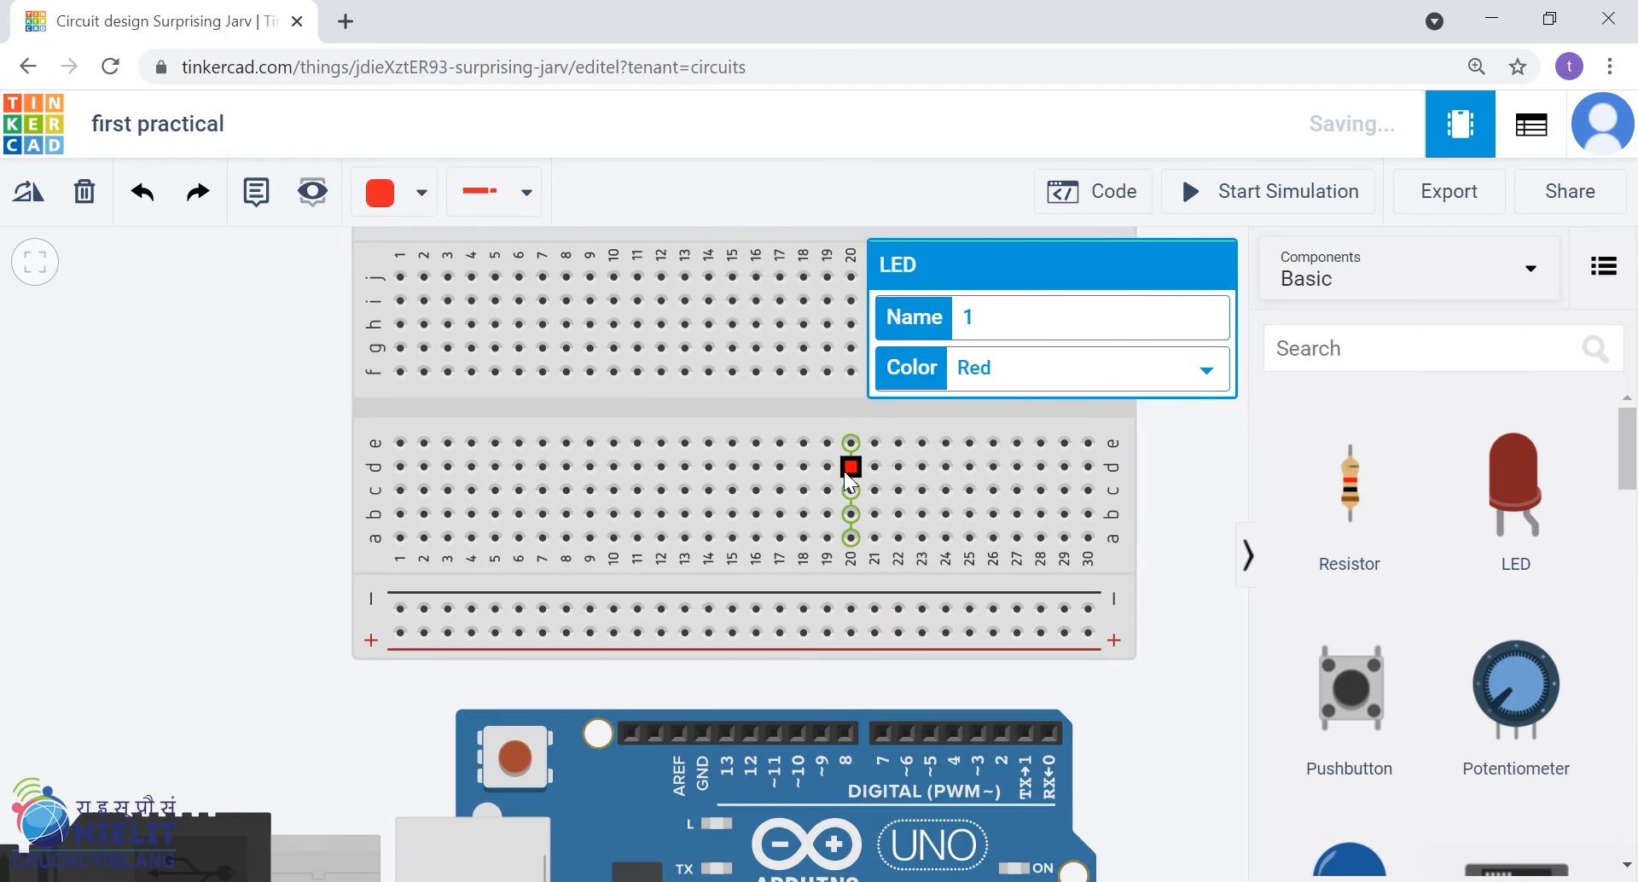
drag(1133, 597, 924, 665)
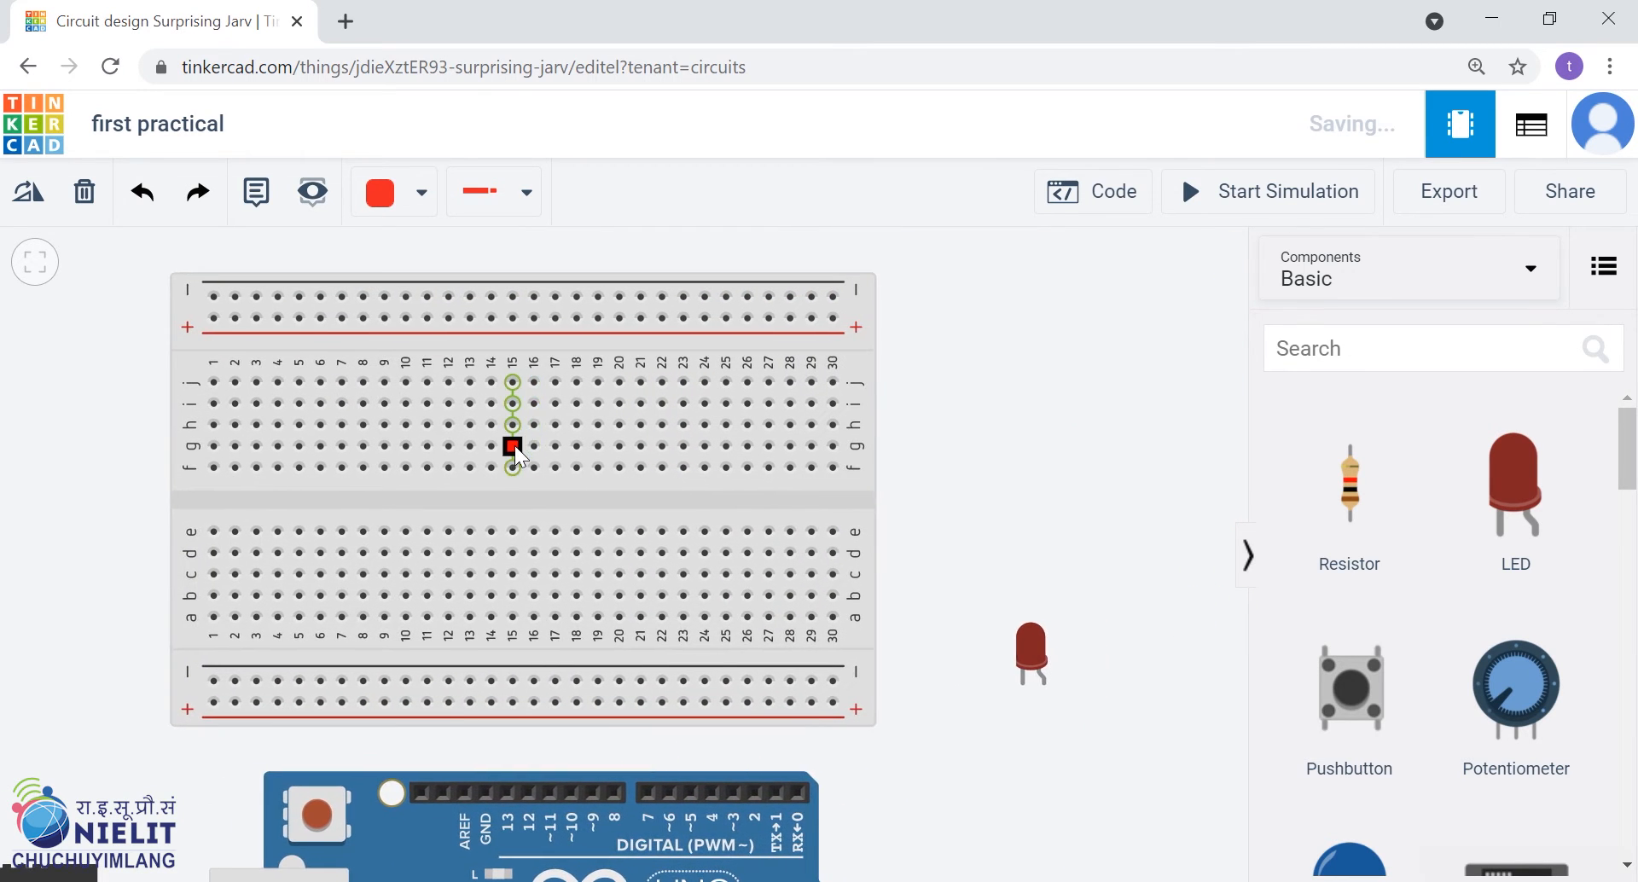
scroll(515, 446, up, 1)
drag(1151, 694, 692, 539)
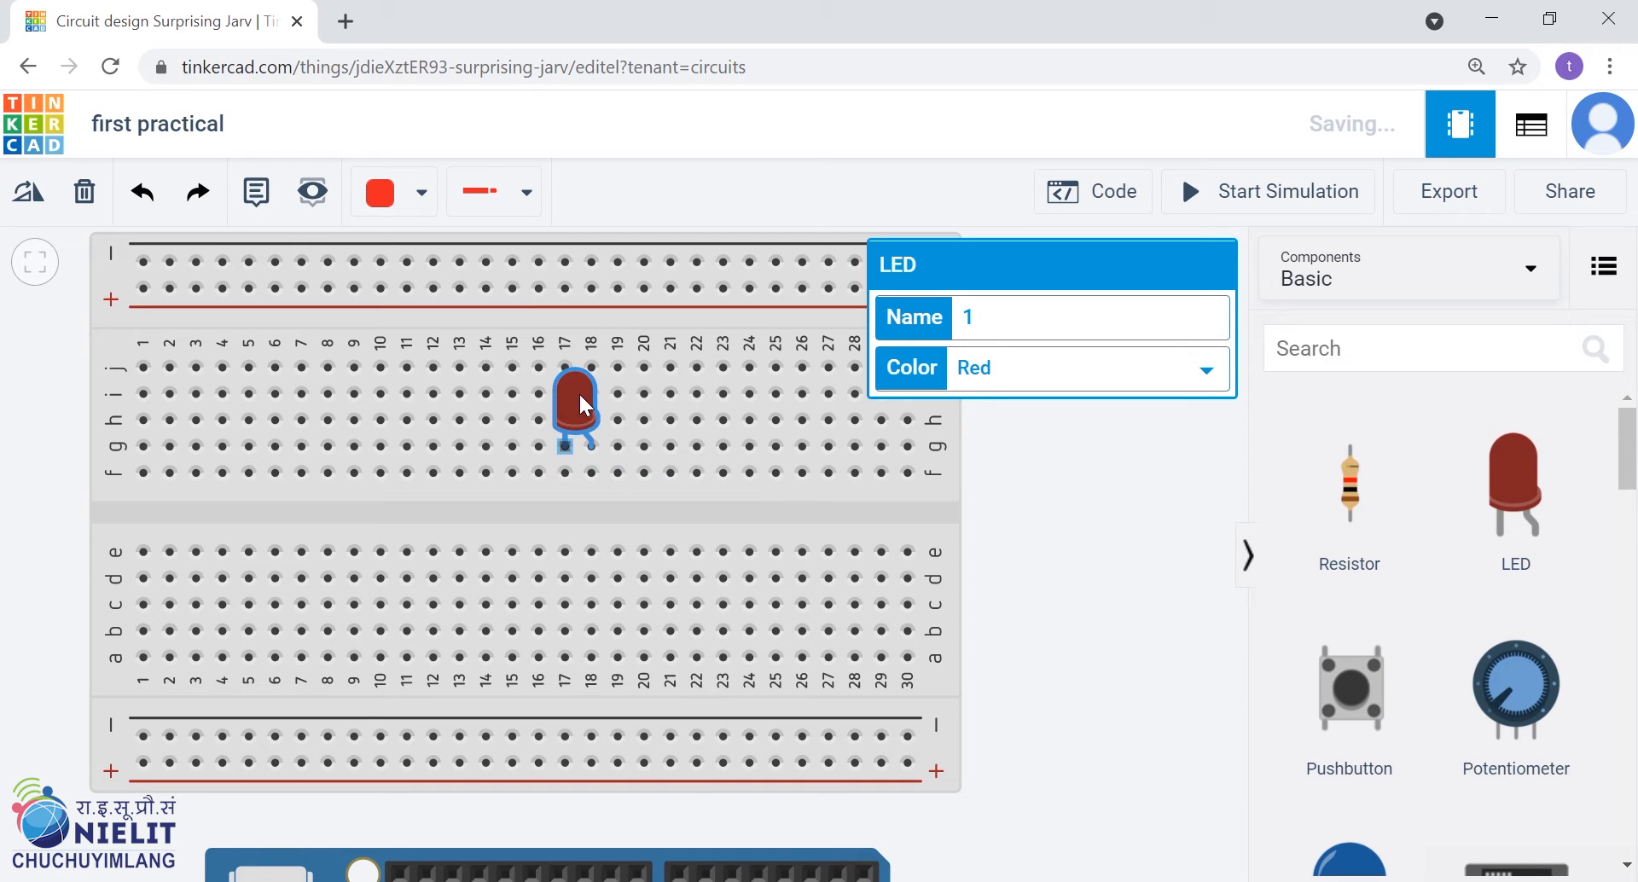
drag(581, 413, 583, 431)
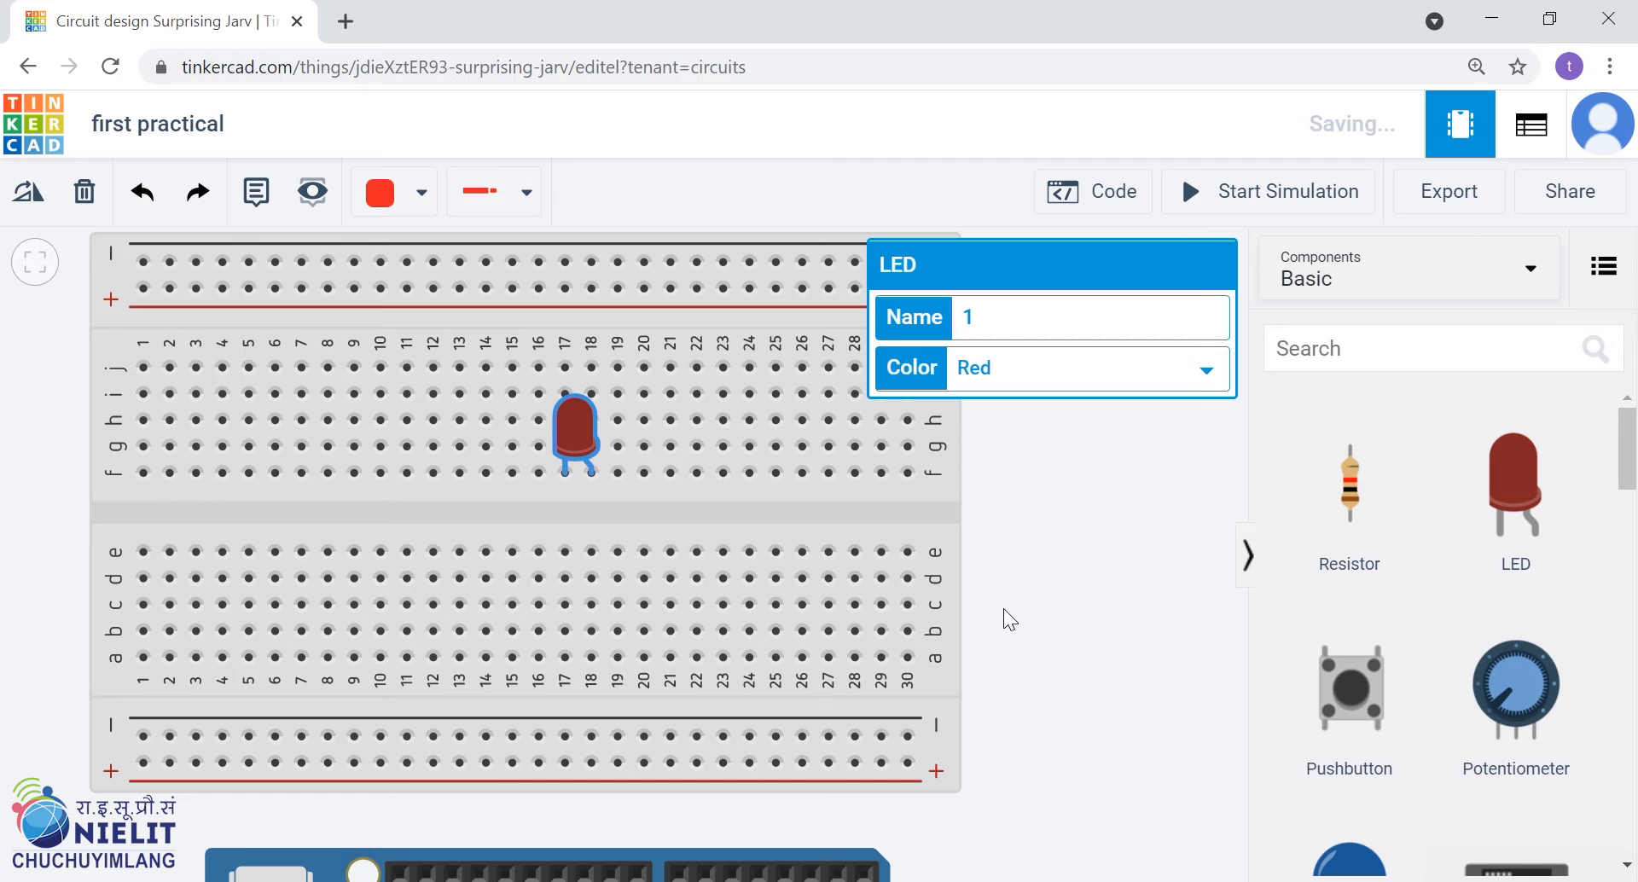
scroll(1015, 591, down, 2)
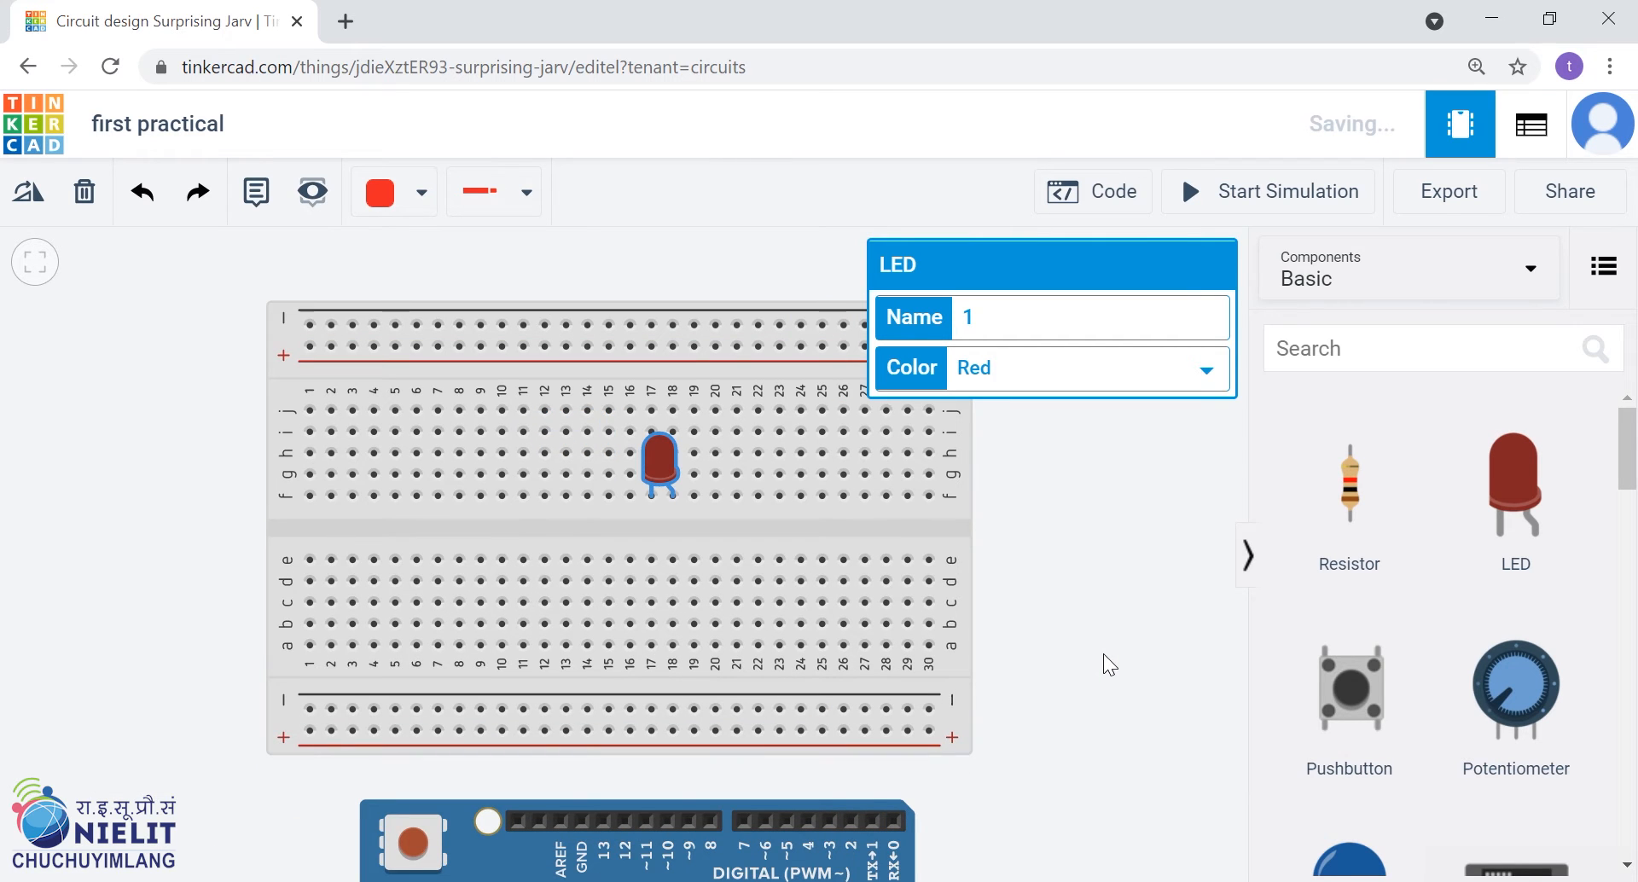
Open Paint by running mspaint
key(super+r)
text(m)
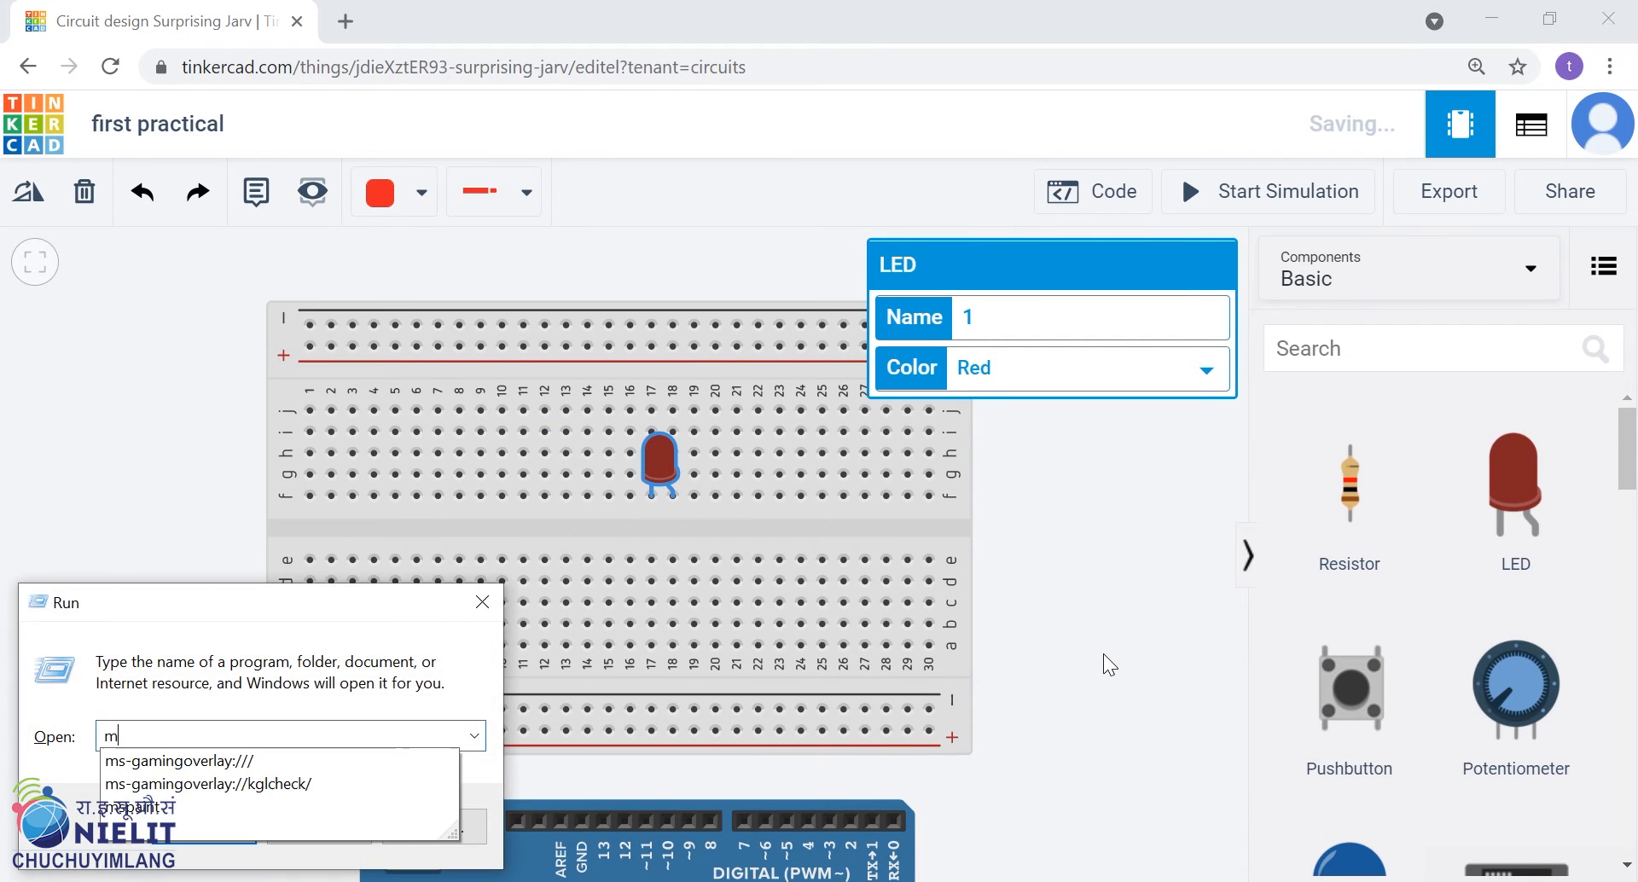
text(spaint)
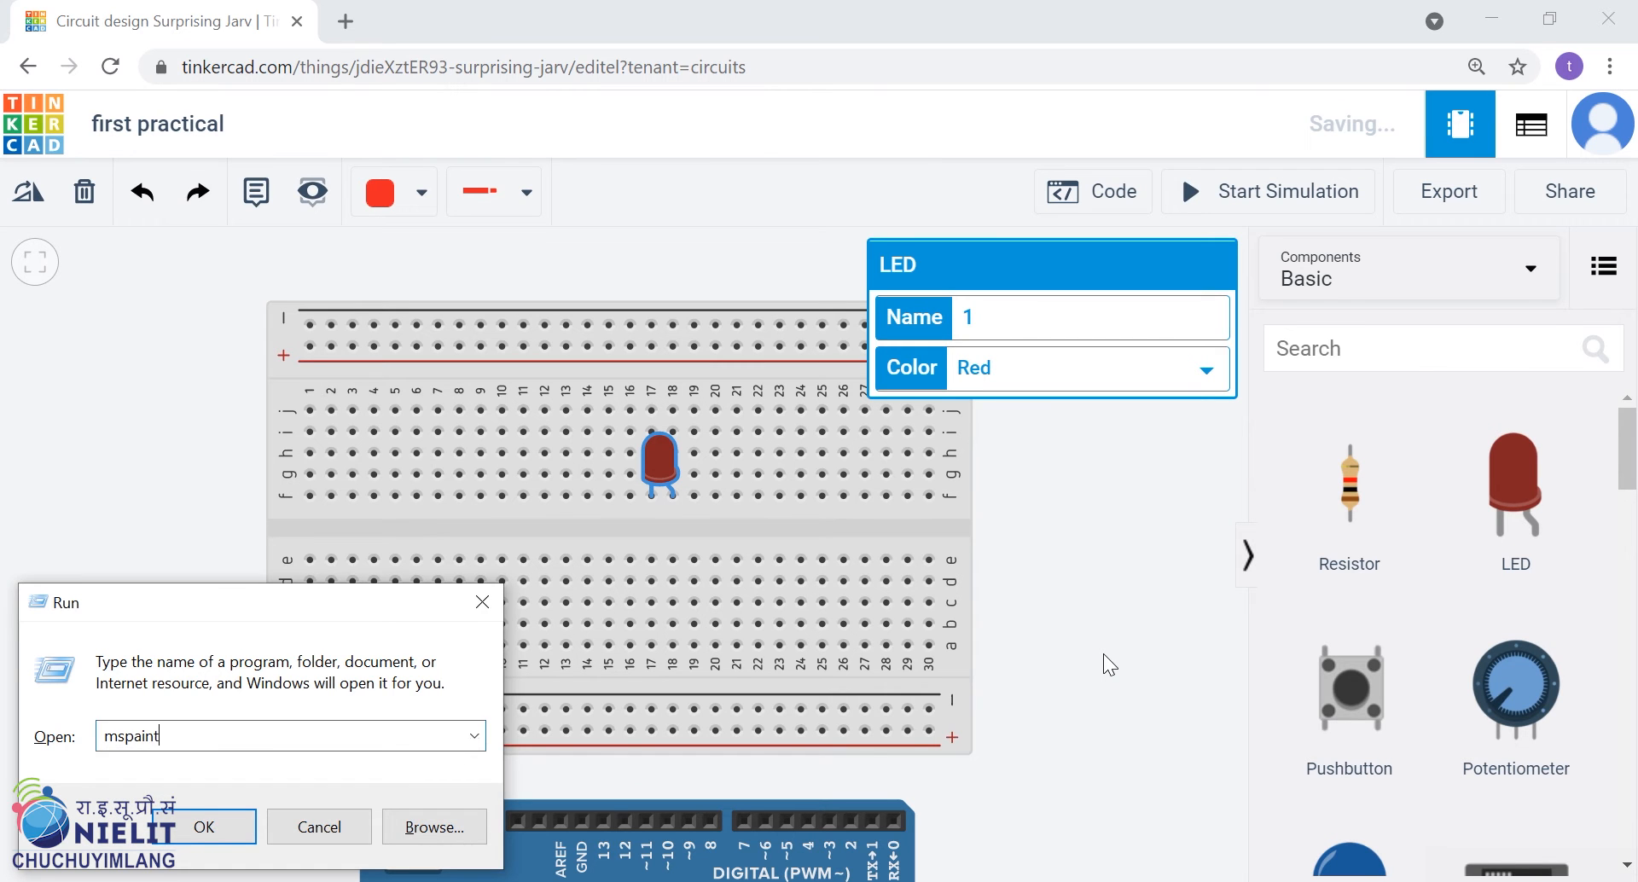
key(Return)
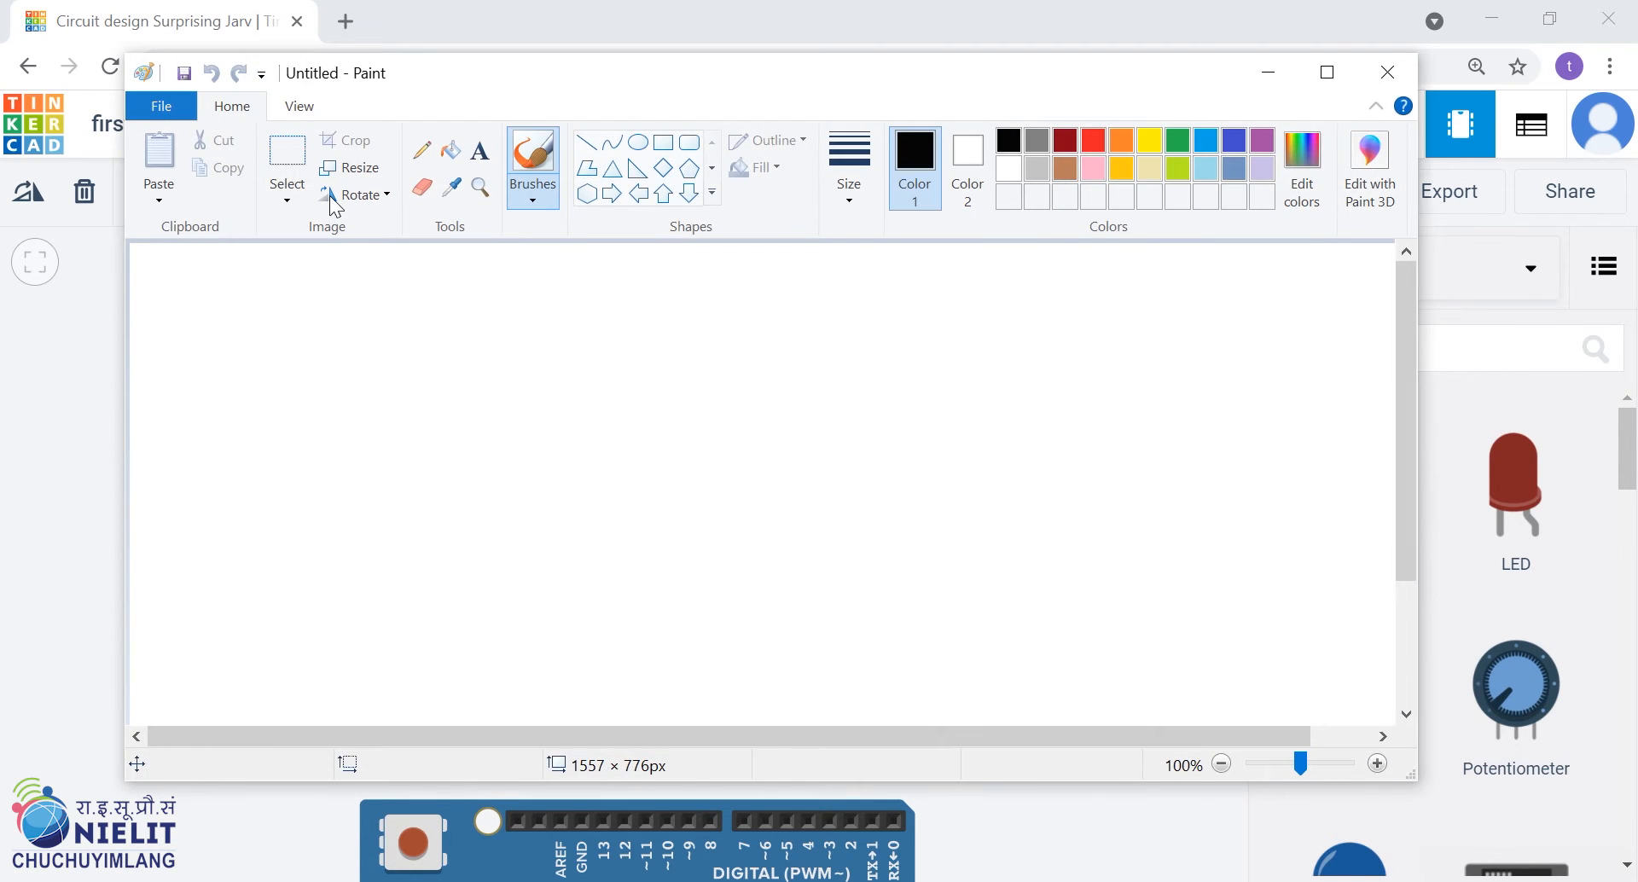
Sketch a GND terminal with the Pencil tool, followed by a diagonal wire containing a zigzag resistor symbol
click(427, 156)
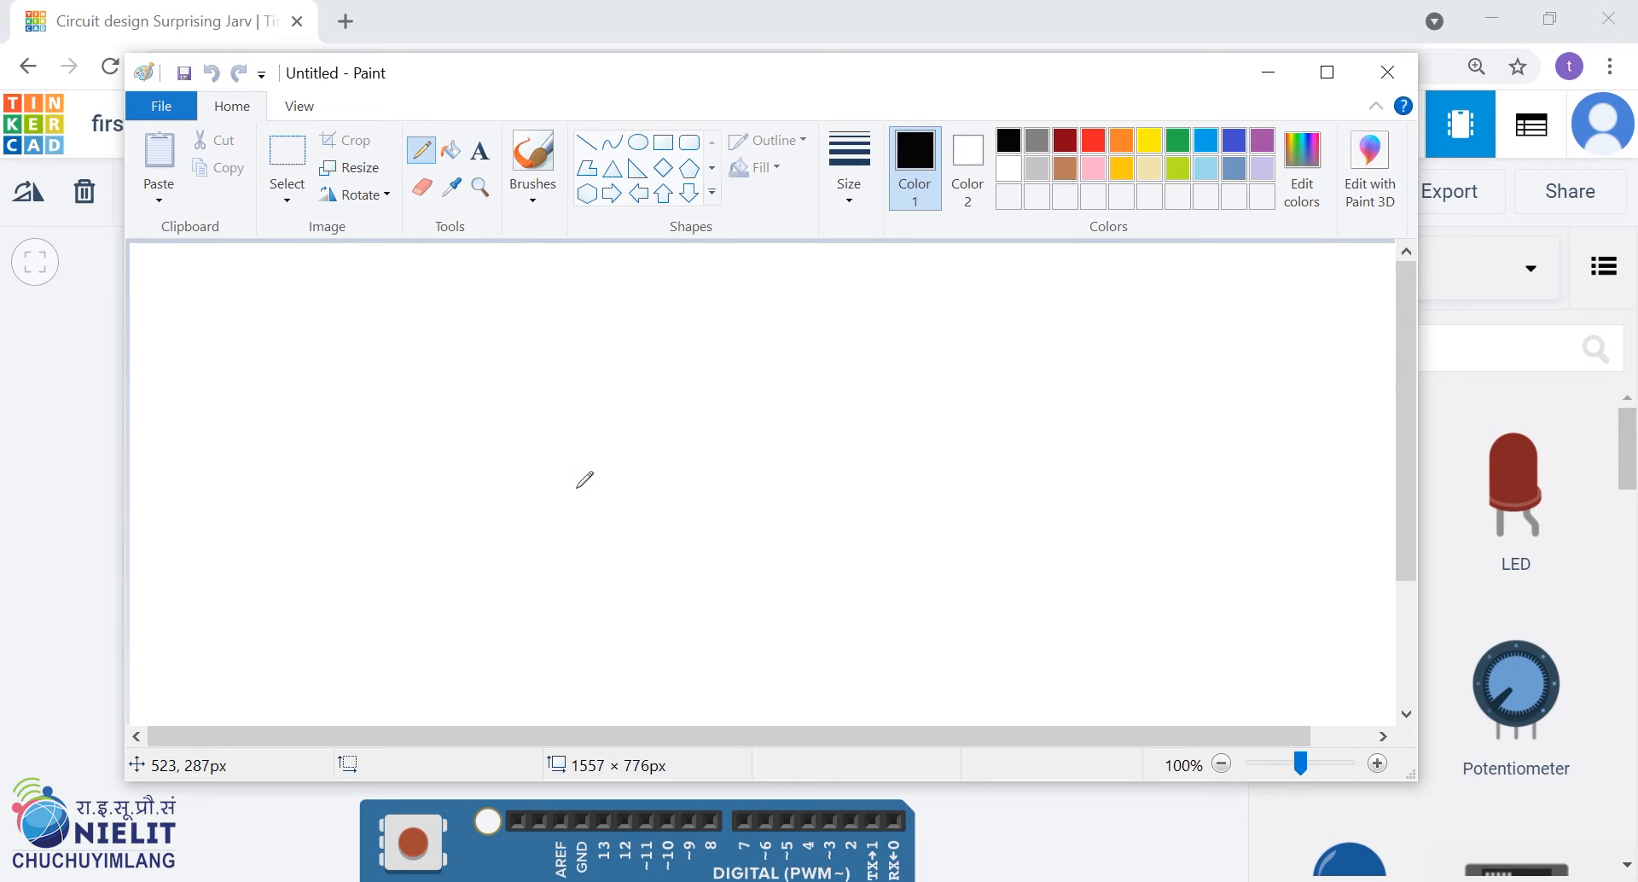
drag(596, 530, 707, 474)
mouse_move(551, 547)
mouse_down()
mouse_move(571, 578)
mouse_move(587, 524)
mouse_move(581, 548)
mouse_up()
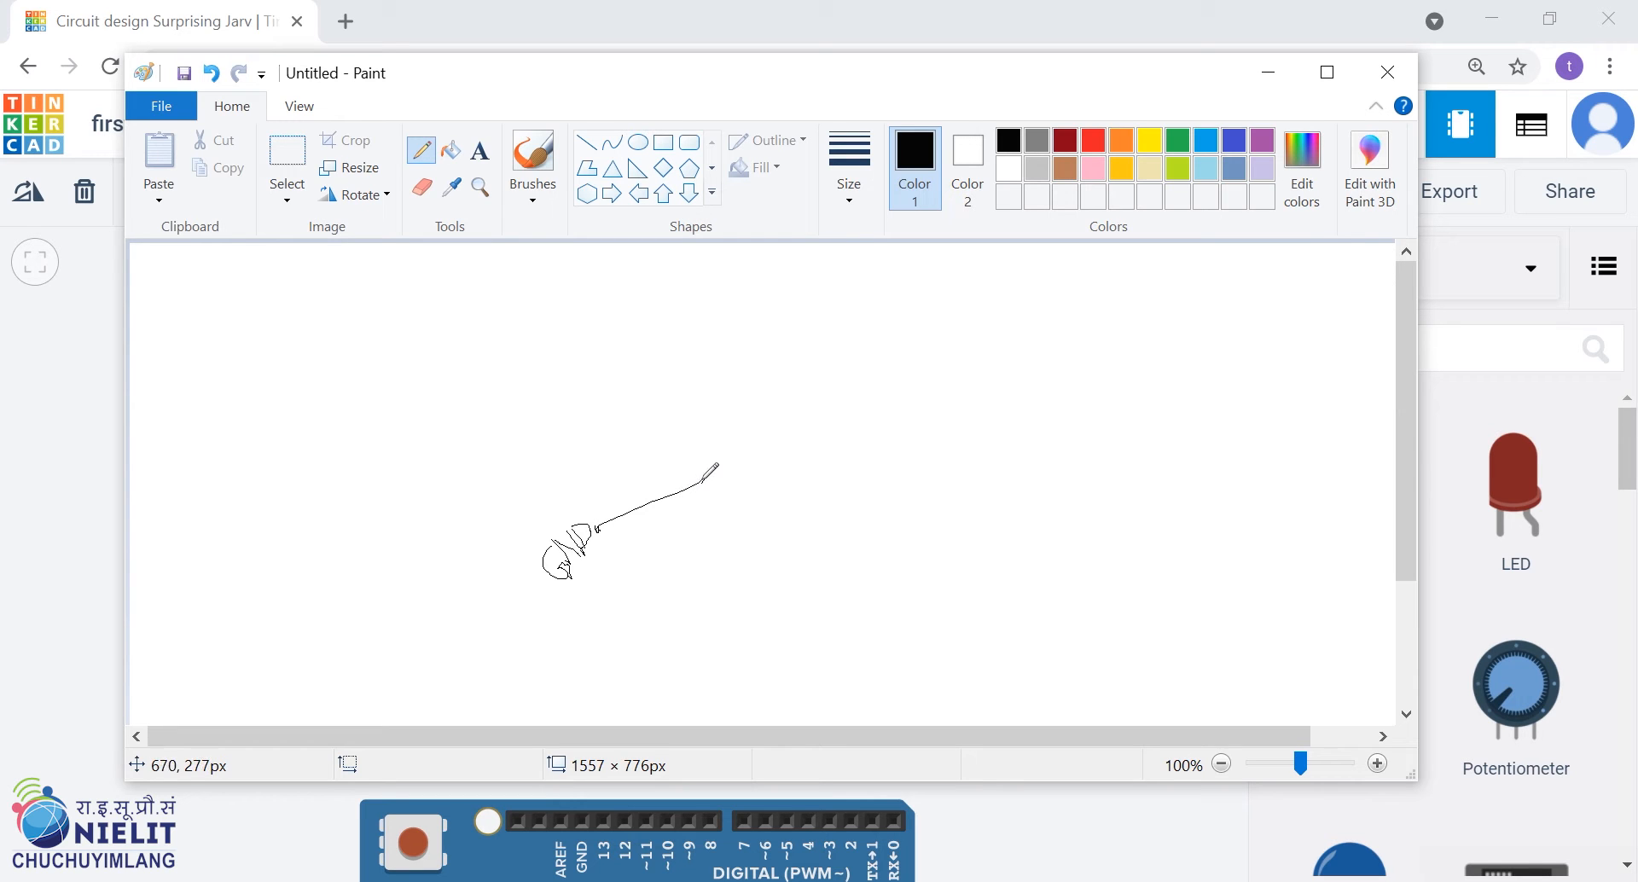
mouse_move(704, 480)
mouse_down()
mouse_move(722, 467)
mouse_move(750, 484)
mouse_move(756, 455)
mouse_move(770, 473)
mouse_move(761, 458)
mouse_move(860, 384)
mouse_up()
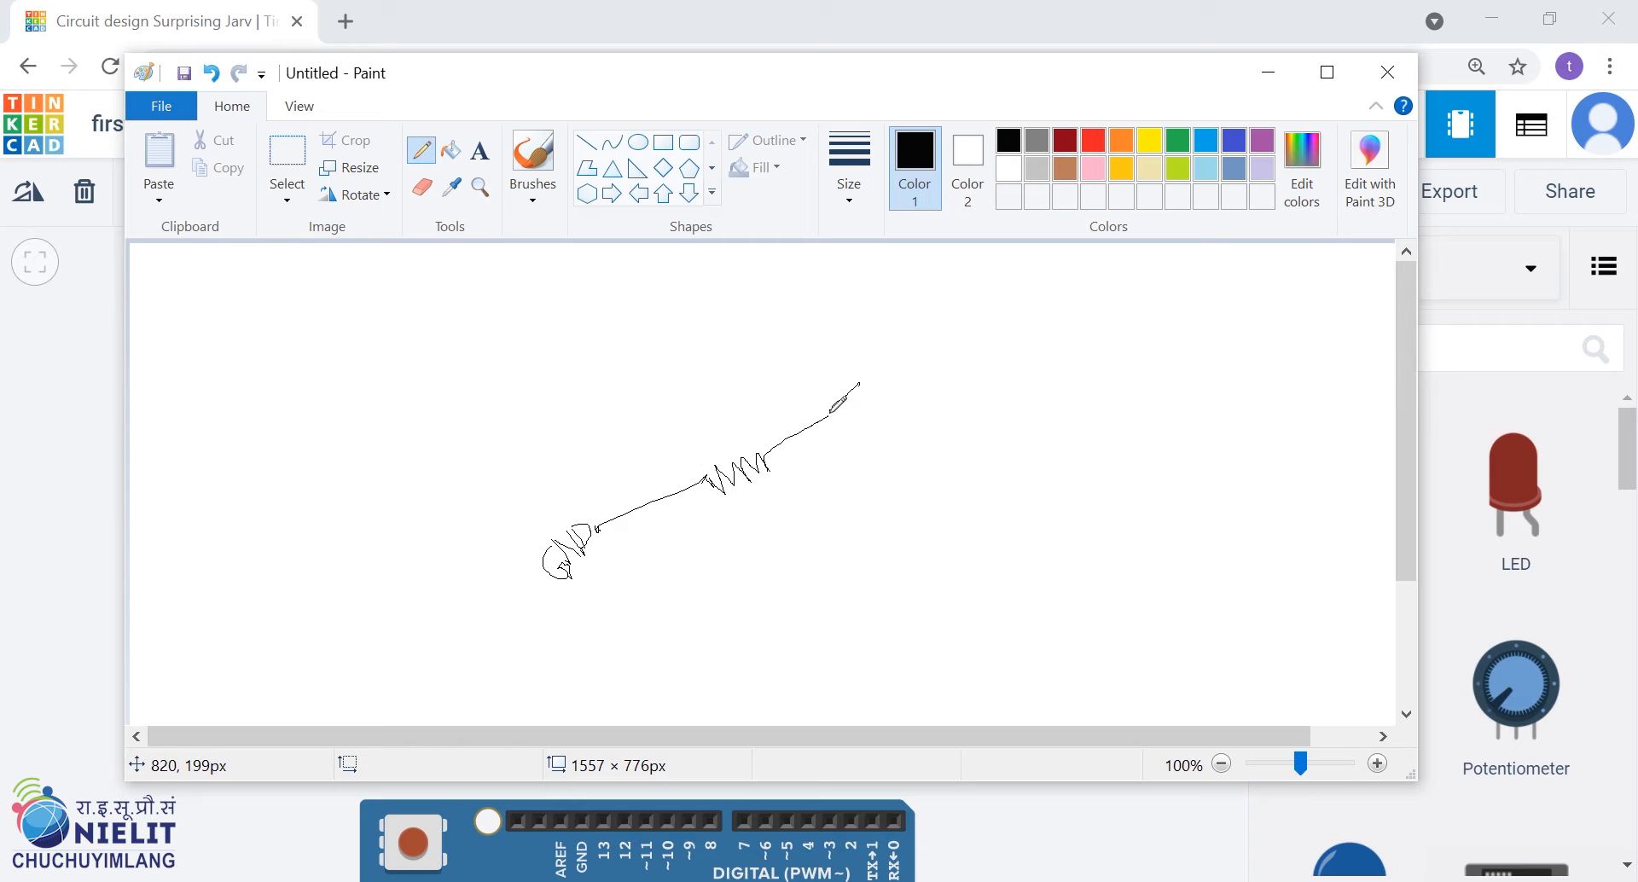
Draw the LED at the wire's upper end with a second wire running down from it, and return to the Tinkercad circuit
mouse_move(854, 372)
mouse_down()
mouse_move(869, 393)
mouse_move(883, 352)
mouse_move(887, 384)
mouse_up()
drag(849, 405, 721, 575)
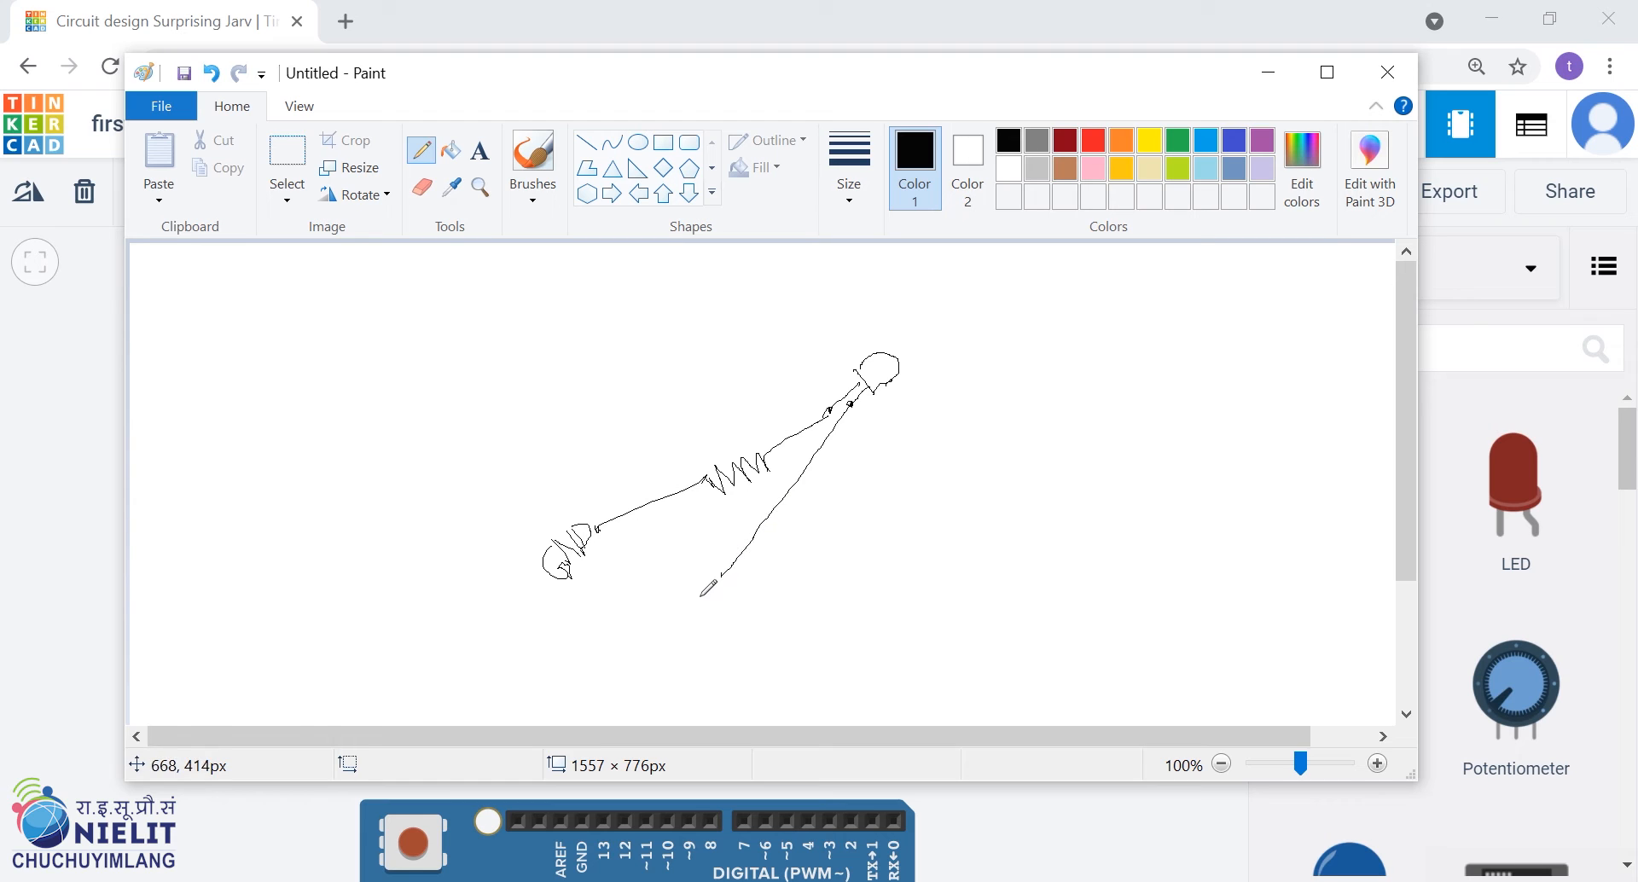
mouse_move(705, 580)
mouse_down()
mouse_move(713, 601)
mouse_move(730, 582)
mouse_move(723, 594)
mouse_up()
drag(613, 503, 632, 492)
mouse_move(772, 556)
mouse_down()
mouse_move(793, 533)
mouse_move(778, 543)
mouse_up()
click(1258, 74)
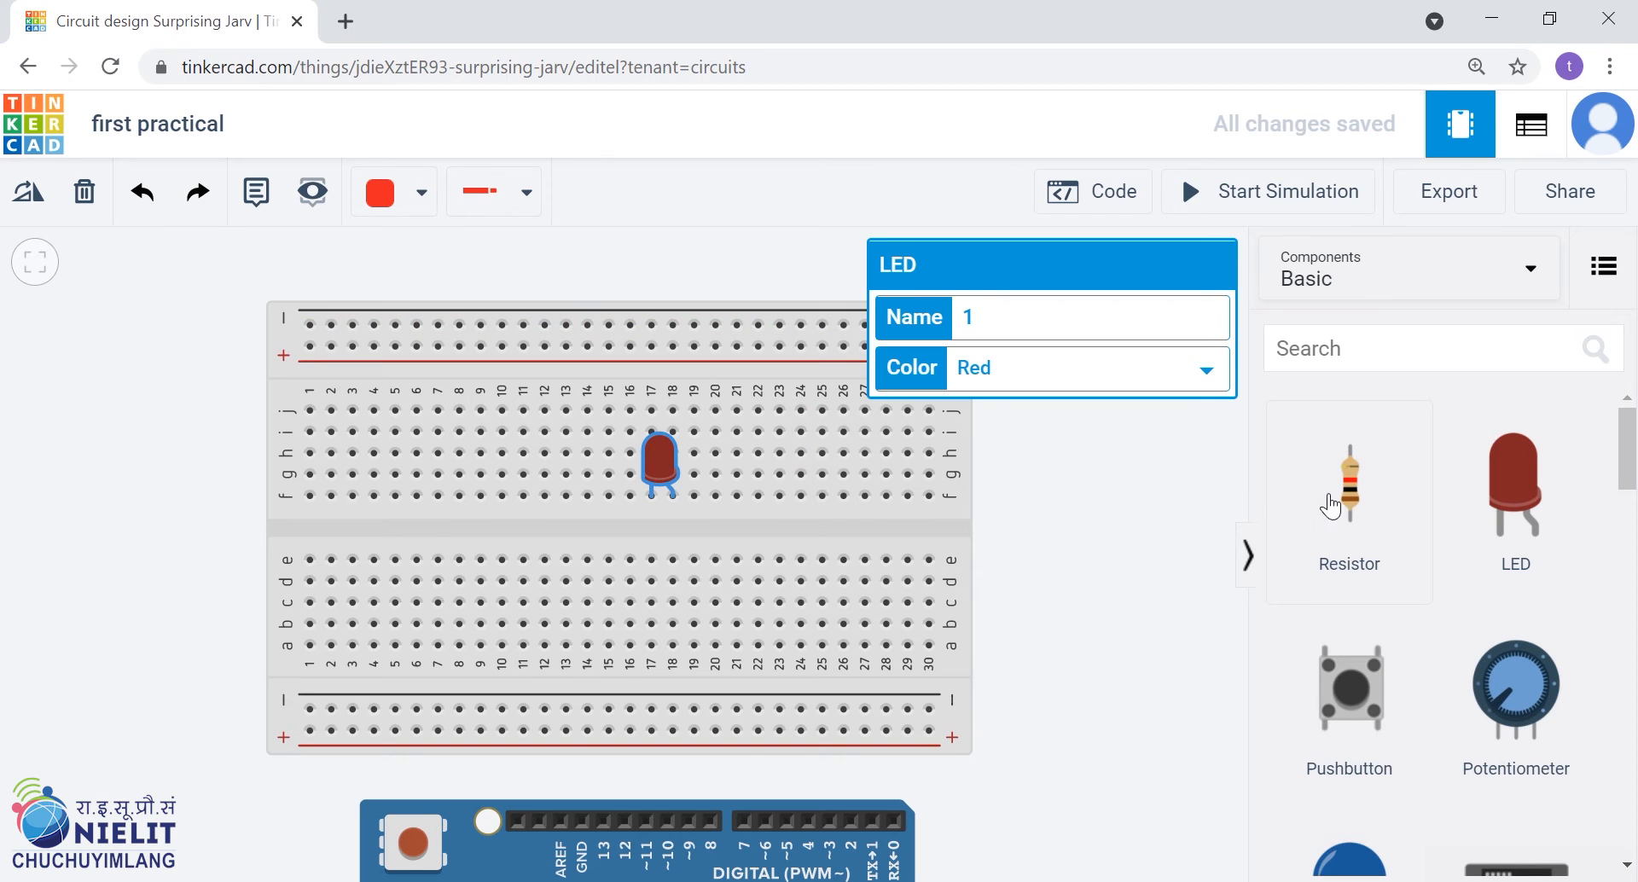
Place a resistor in column 17 below the LED's cathode, bridging the breadboard's centre gap
drag(1351, 503, 744, 551)
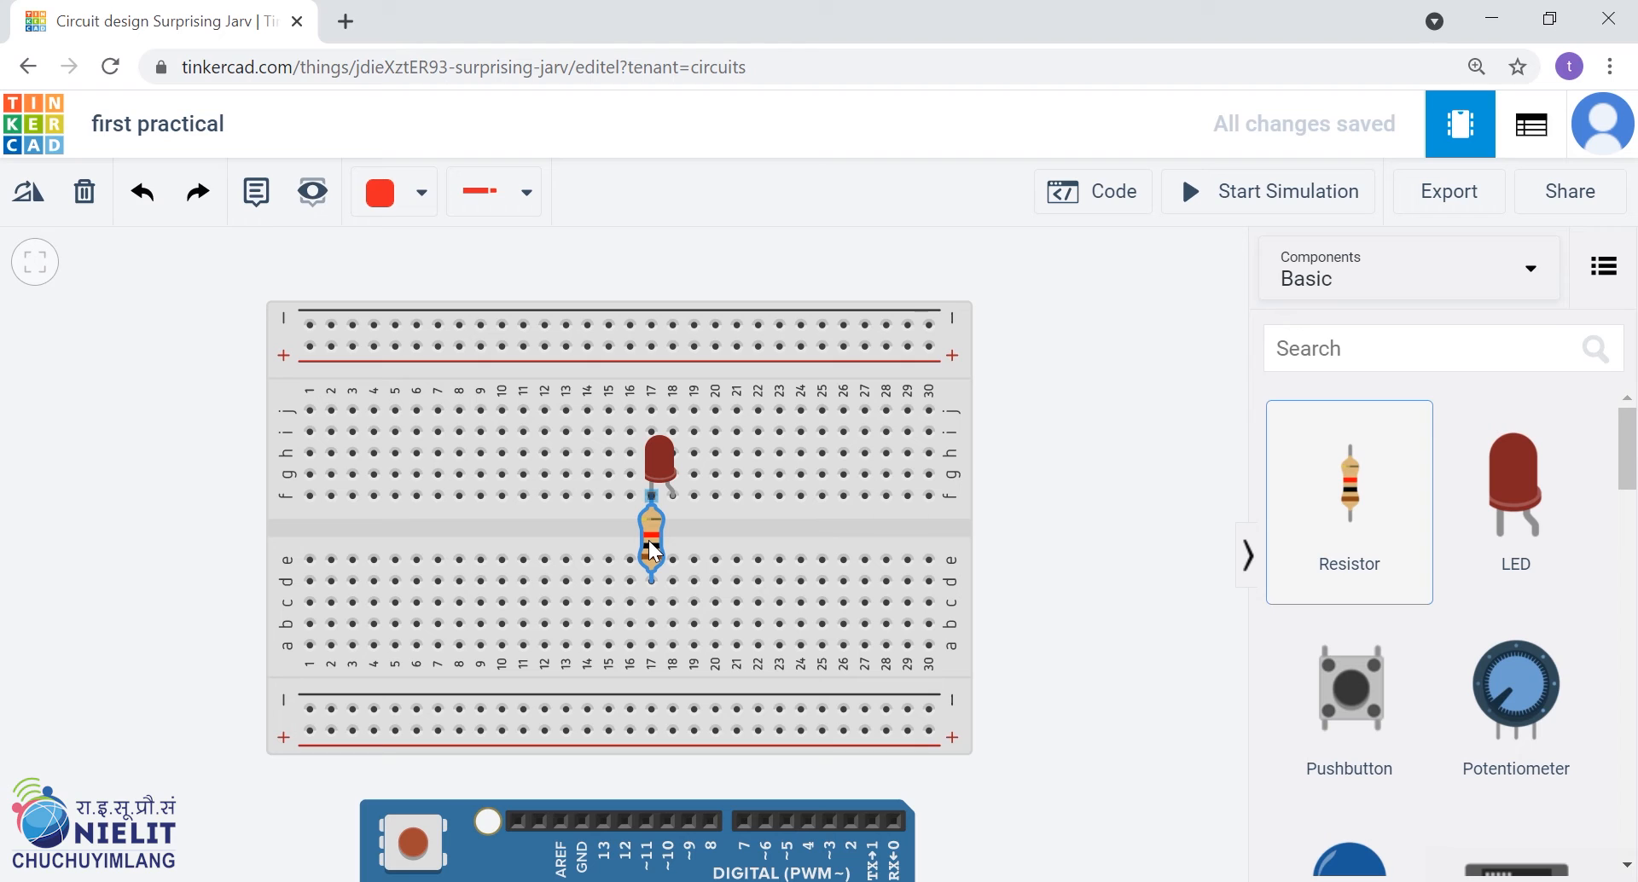
click(649, 542)
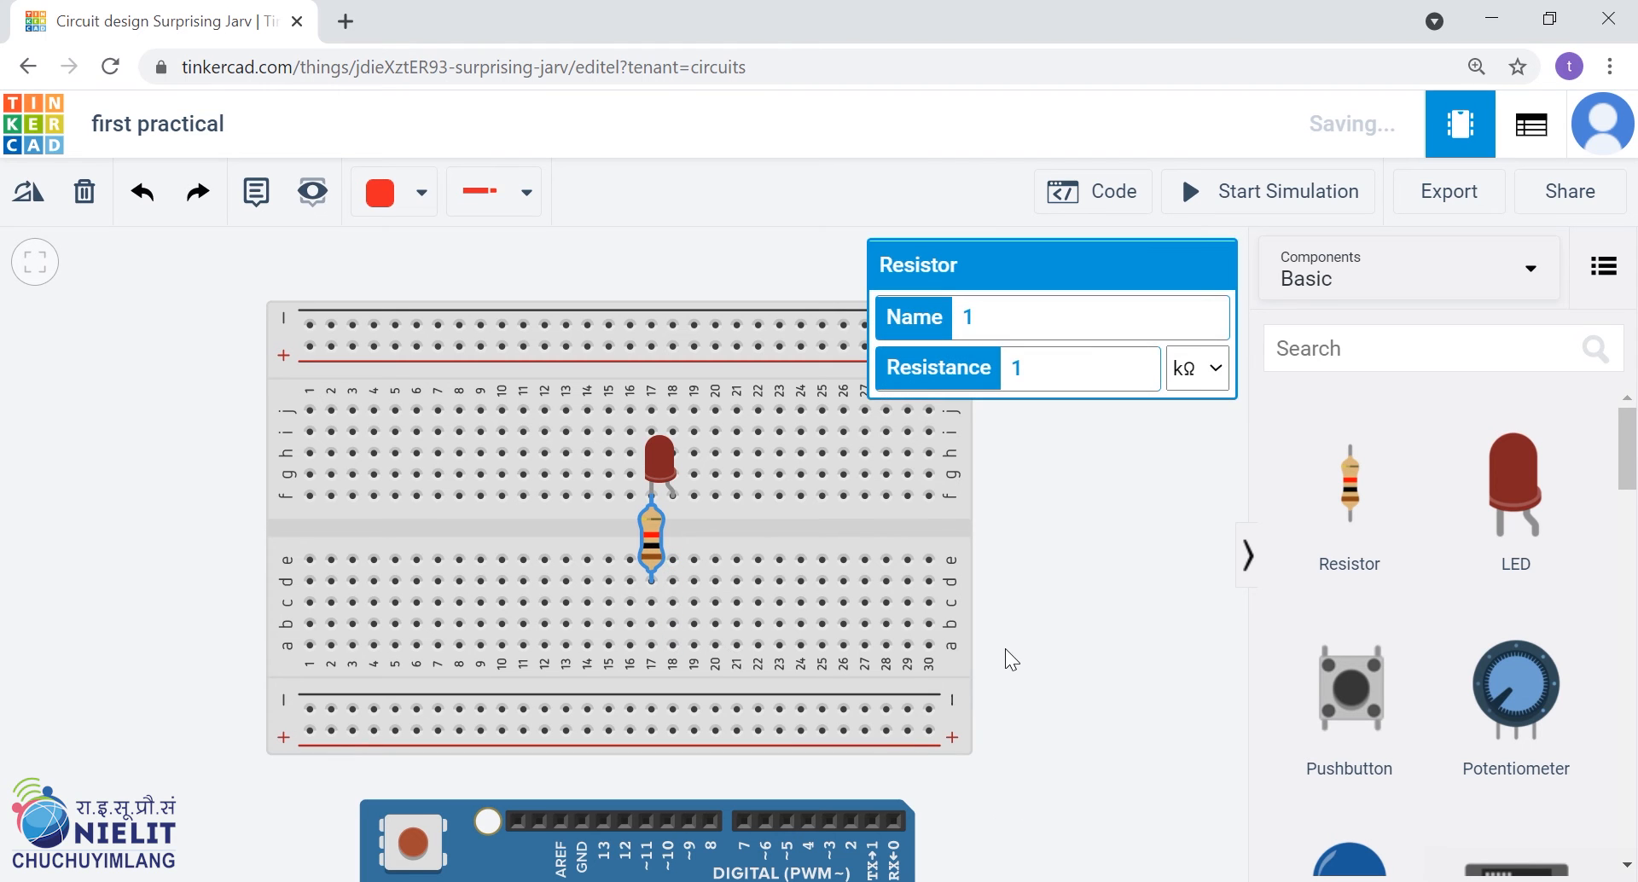
scroll(1005, 648, down, 1)
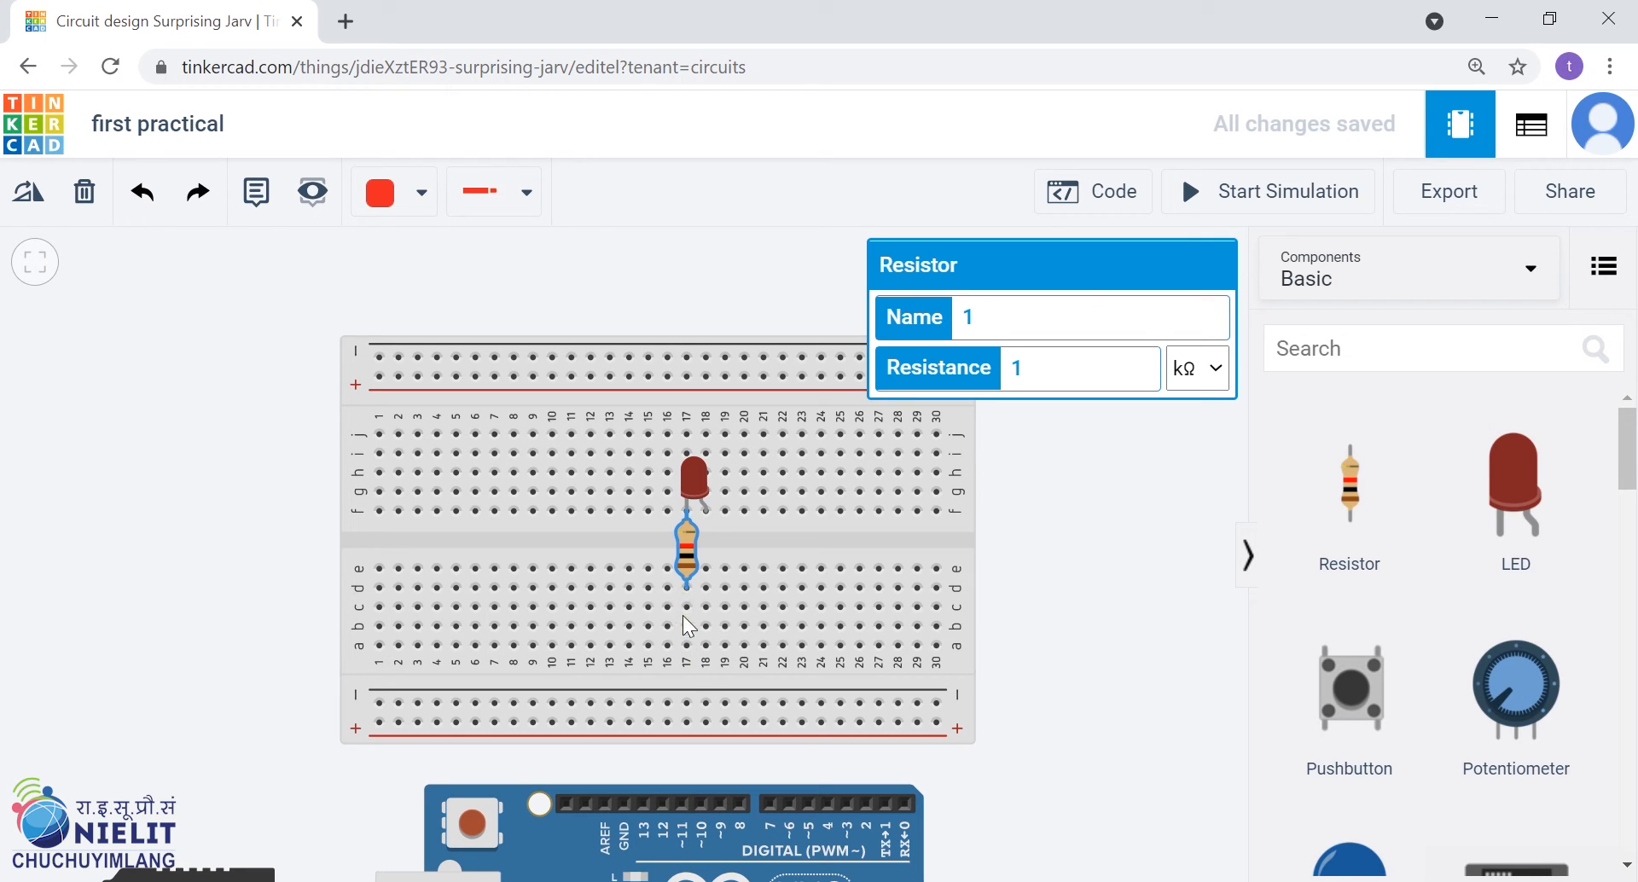
Wire hole a17 to the breadboard's lower negative rail and the LED's anode in column 18 to the lower positive rail
mouse_move(682, 592)
mouse_down()
mouse_move(686, 650)
mouse_move(692, 586)
mouse_move(684, 632)
mouse_up()
click(685, 647)
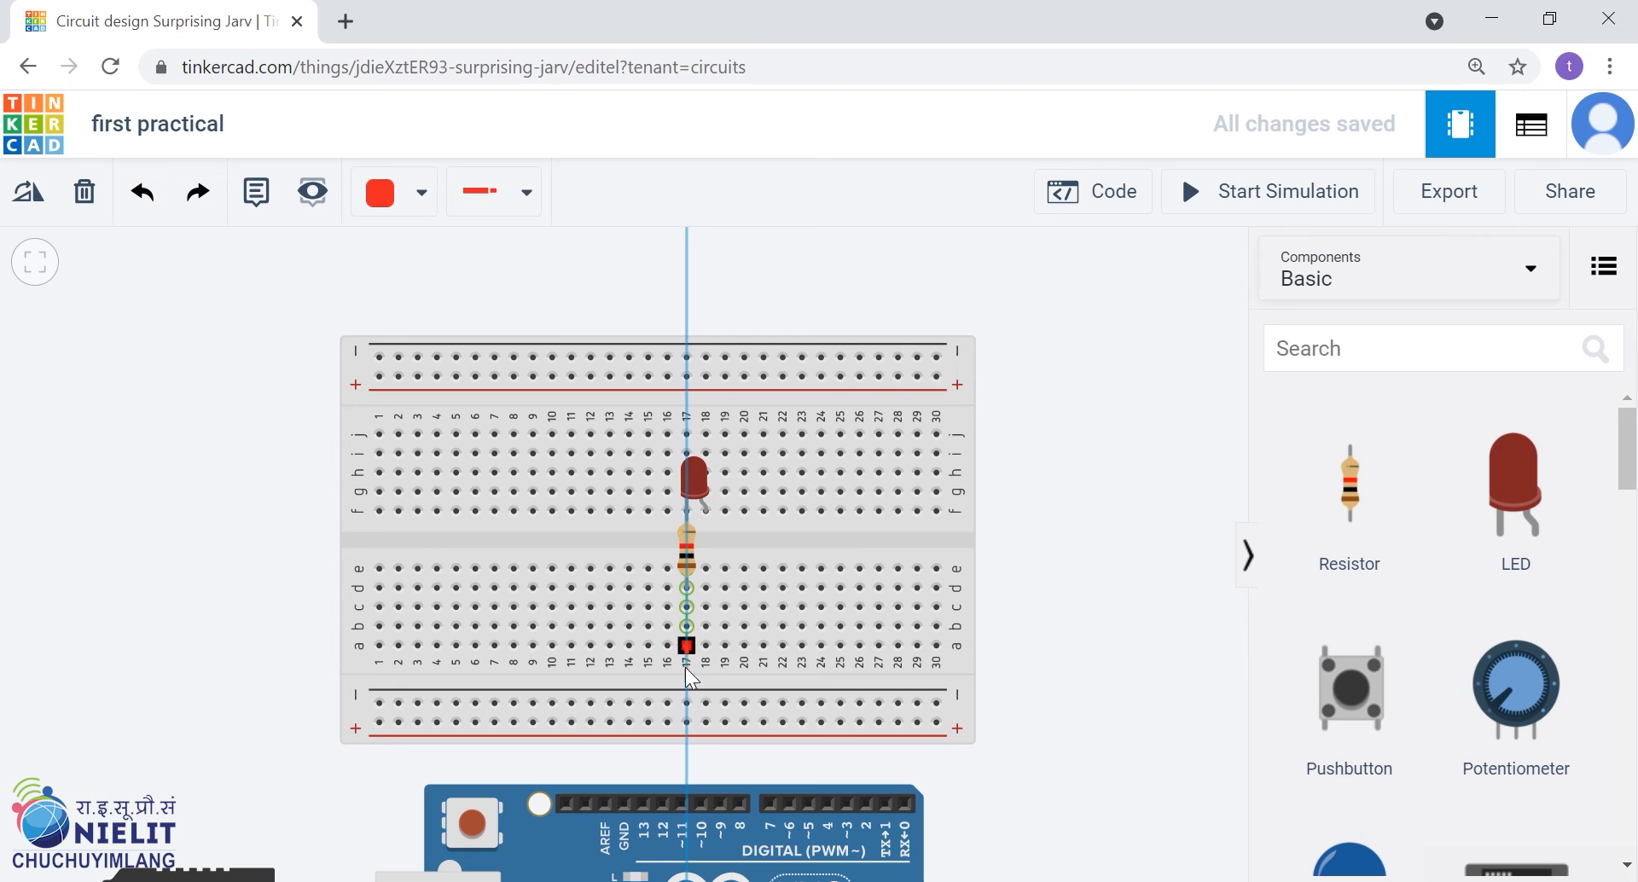
click(689, 703)
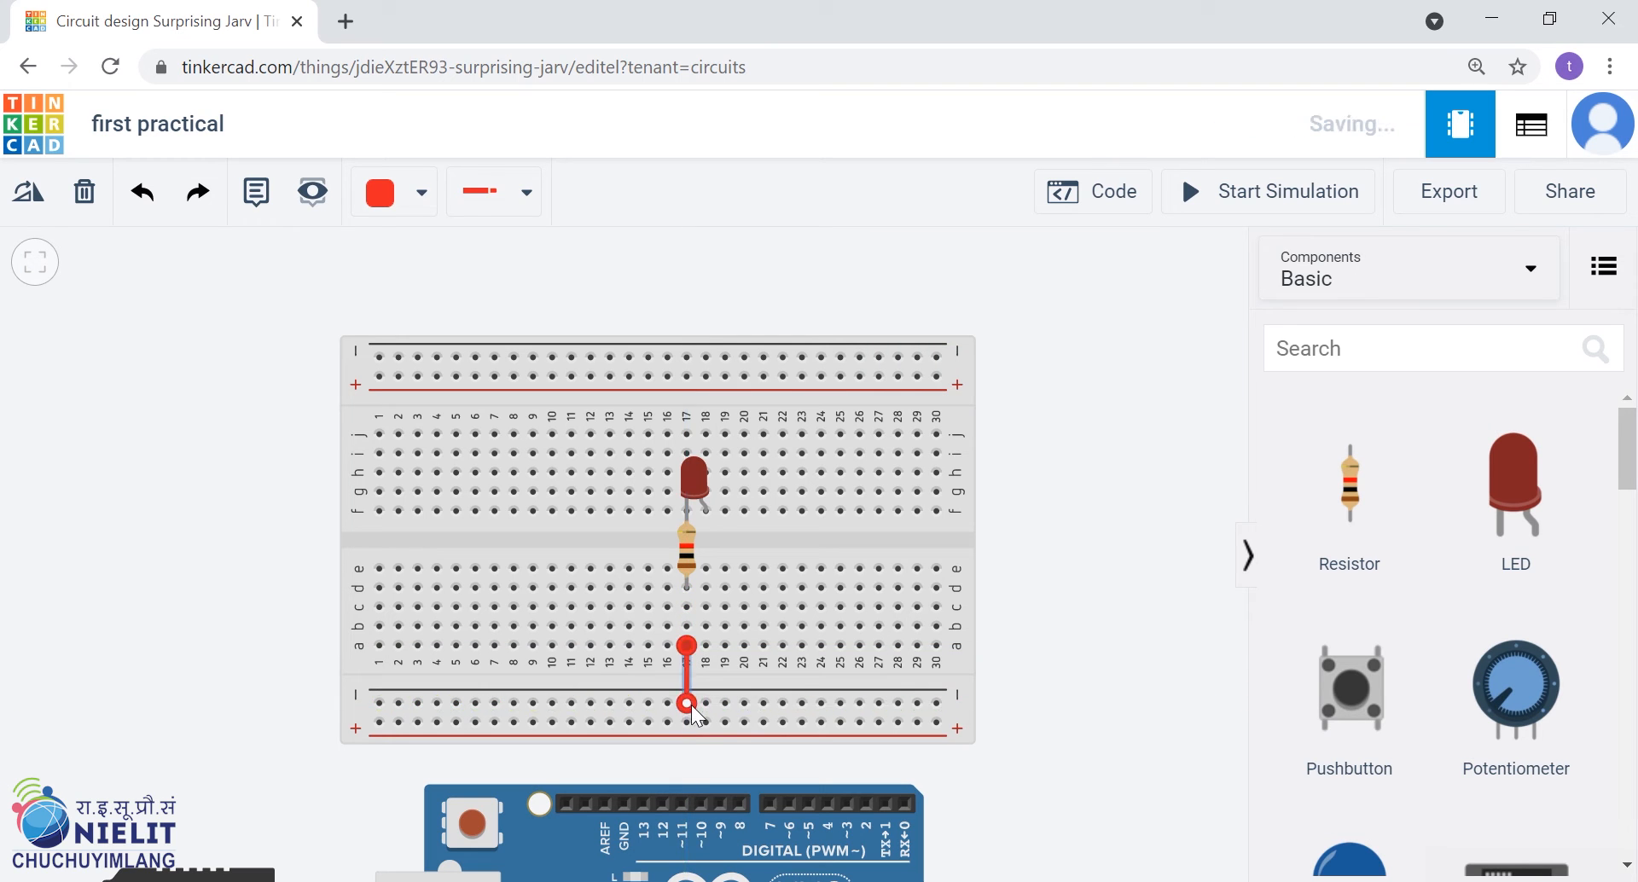
click(709, 513)
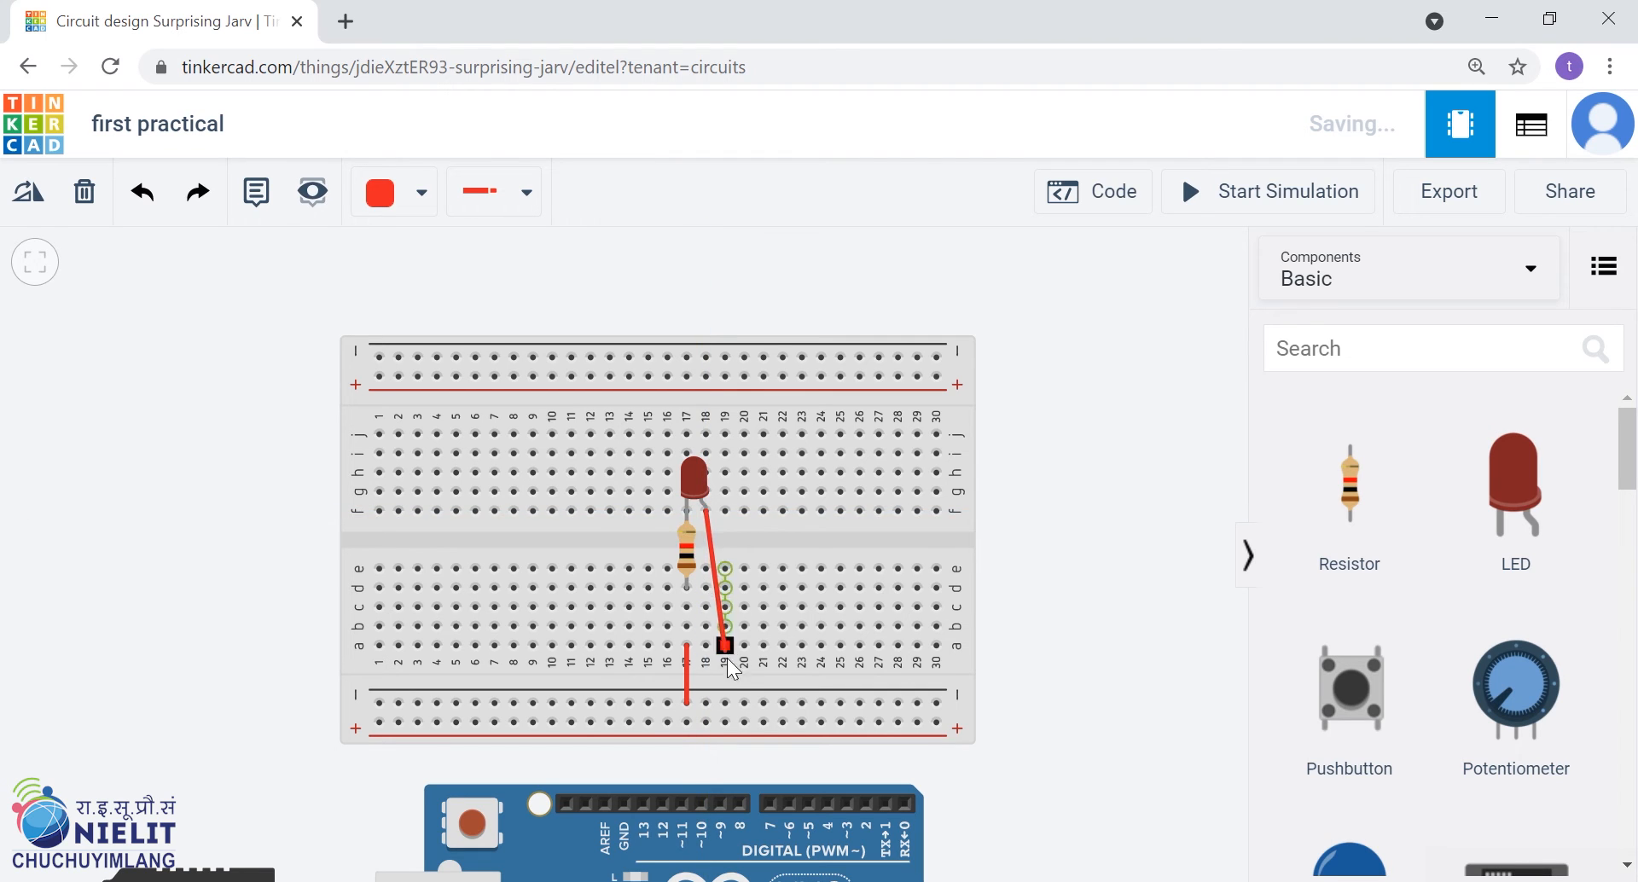
click(713, 720)
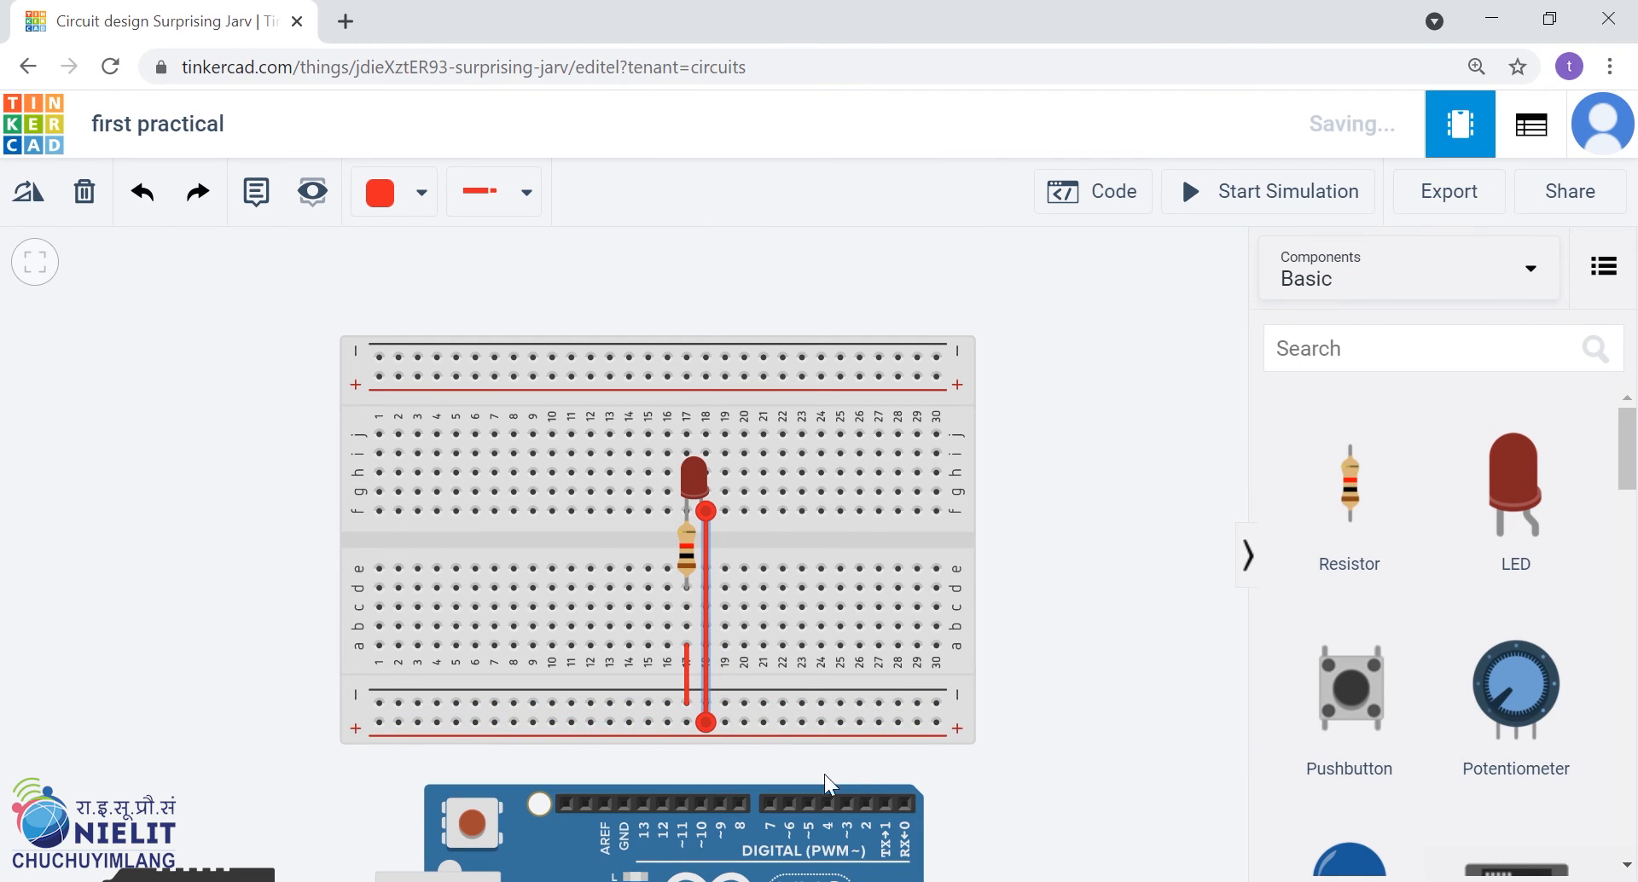
click(1072, 734)
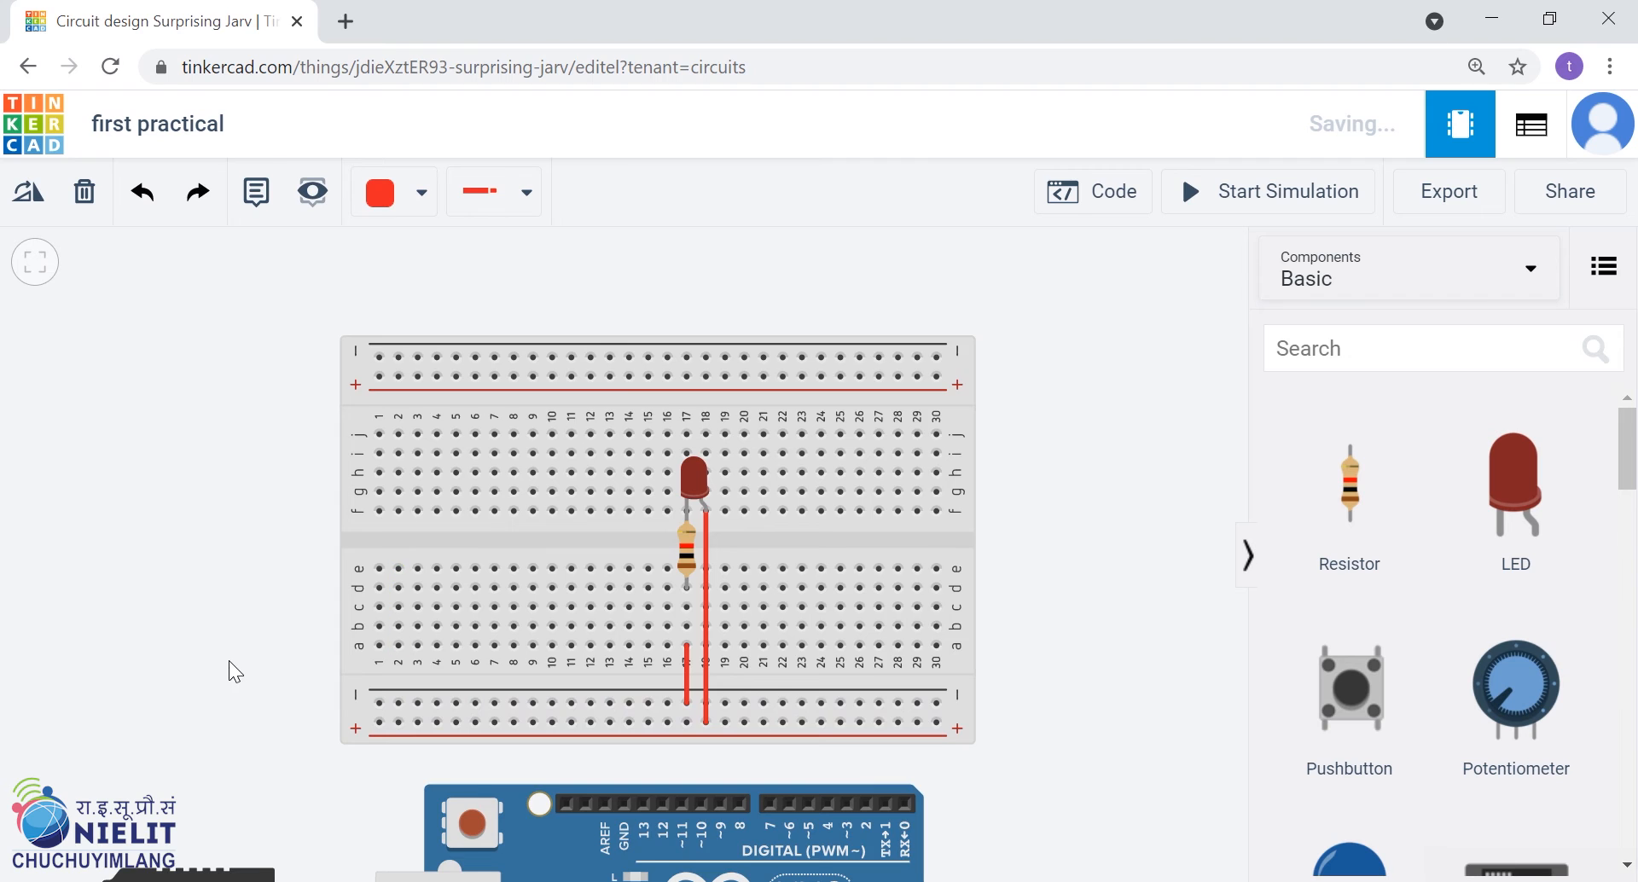
scroll(228, 661, down, 1)
drag(208, 691, 238, 556)
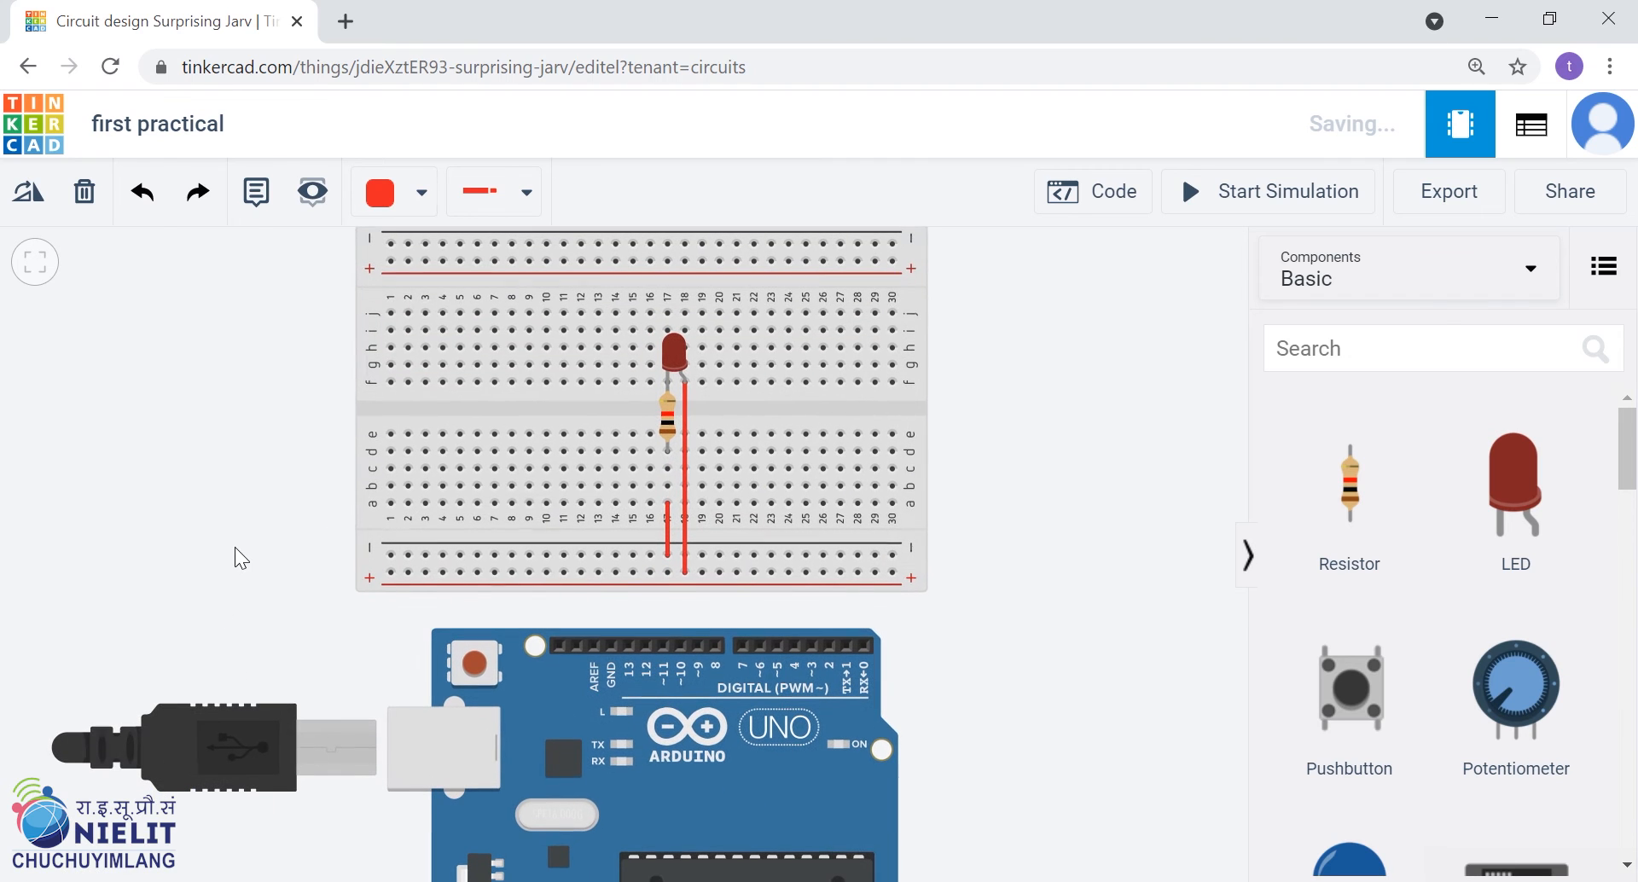
click(611, 654)
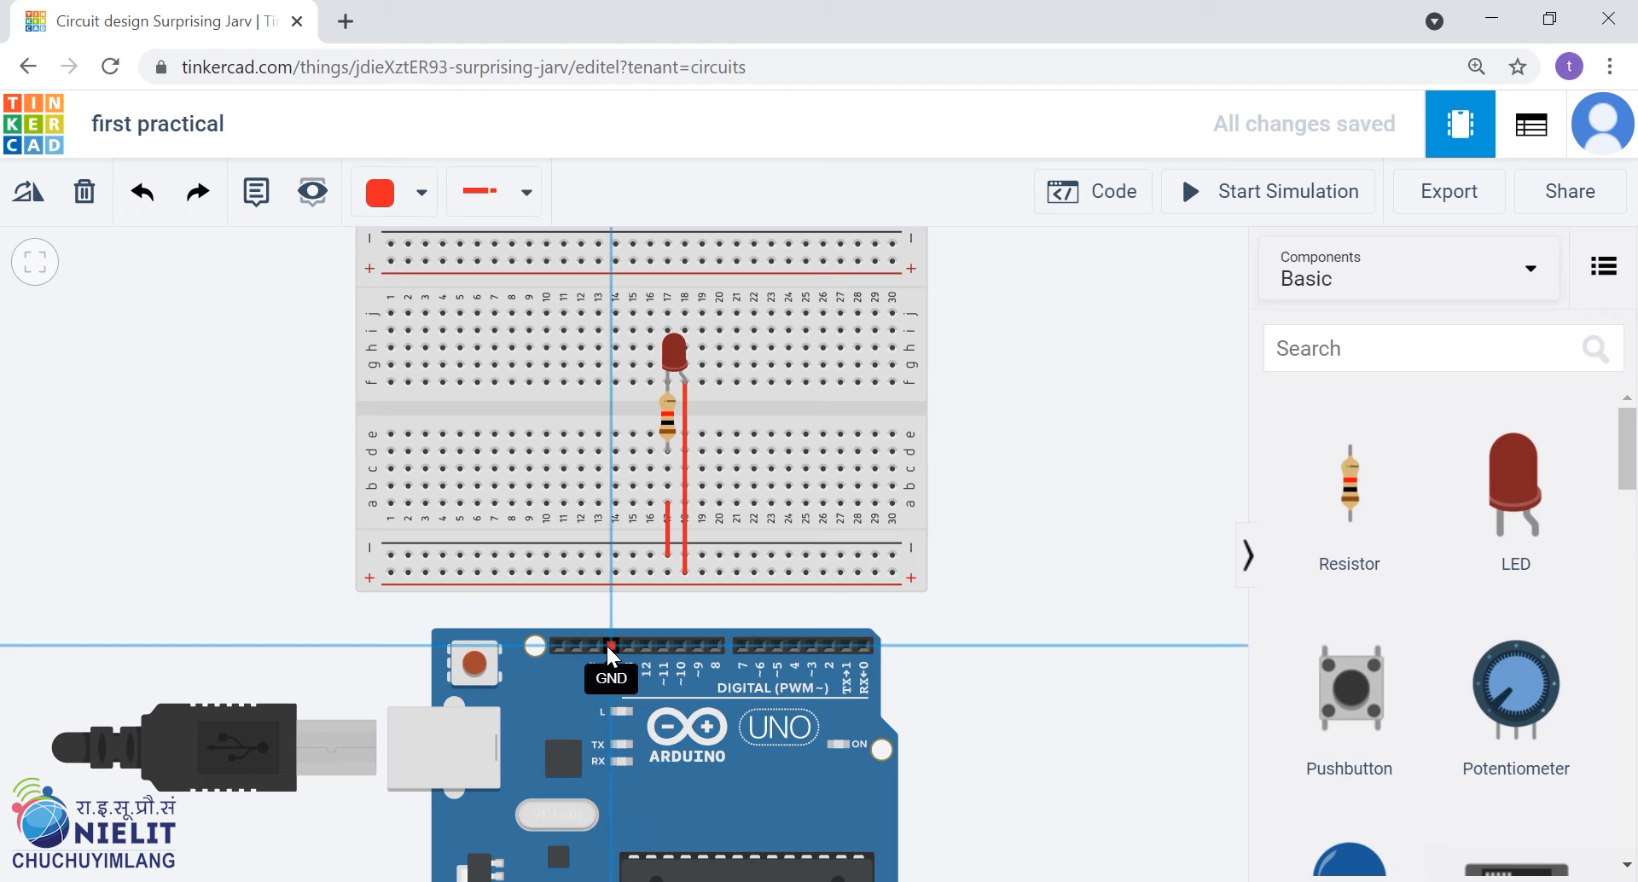
click(392, 555)
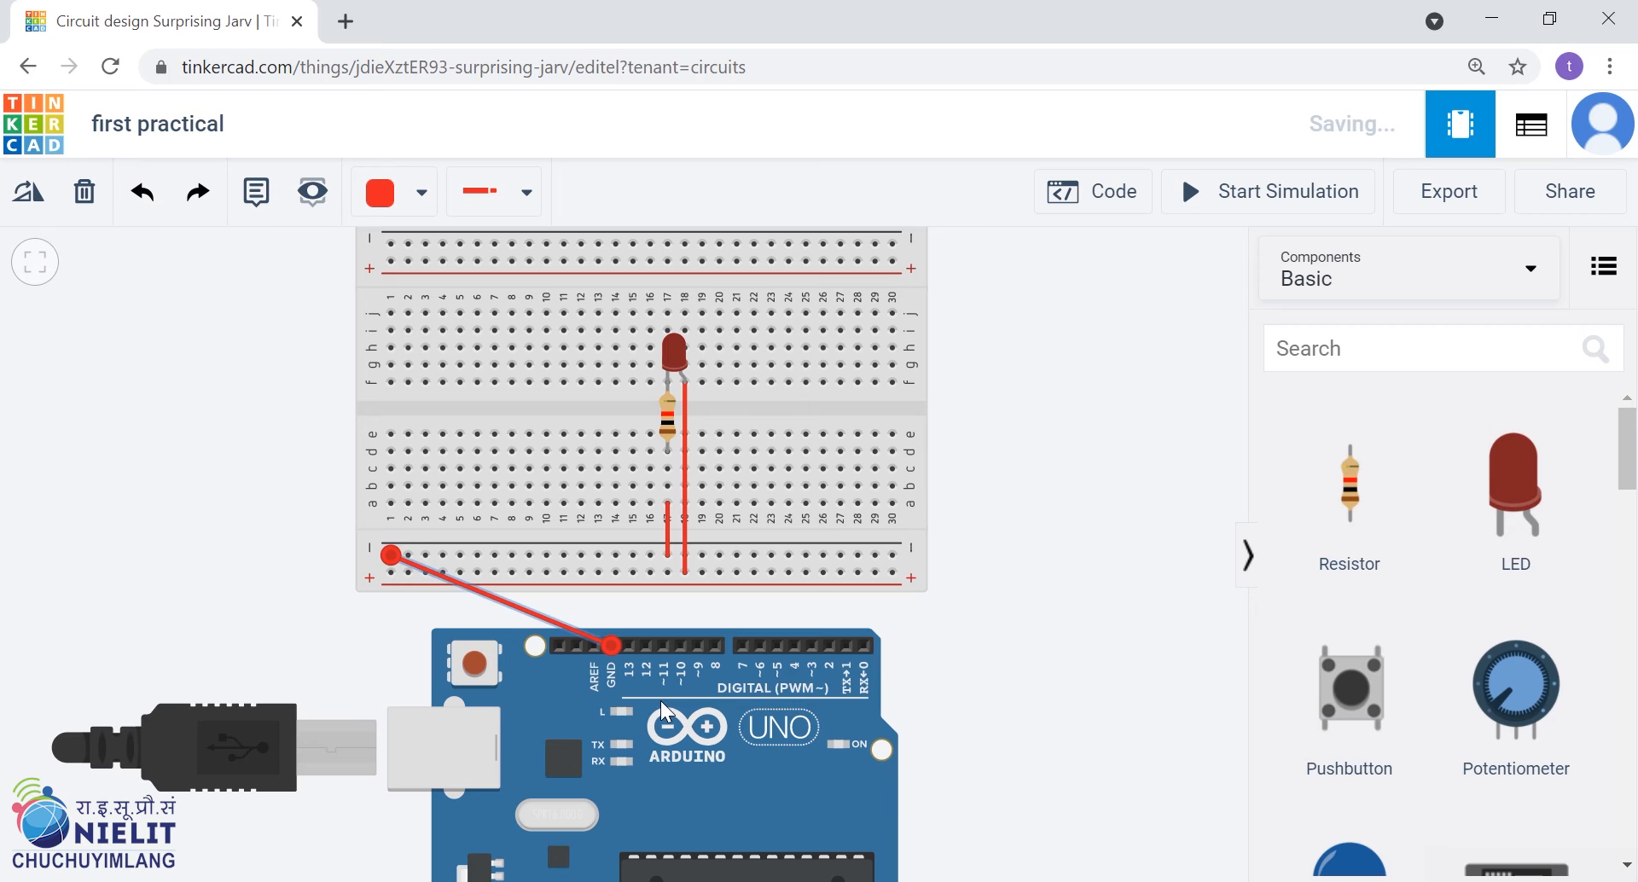
key(Delete)
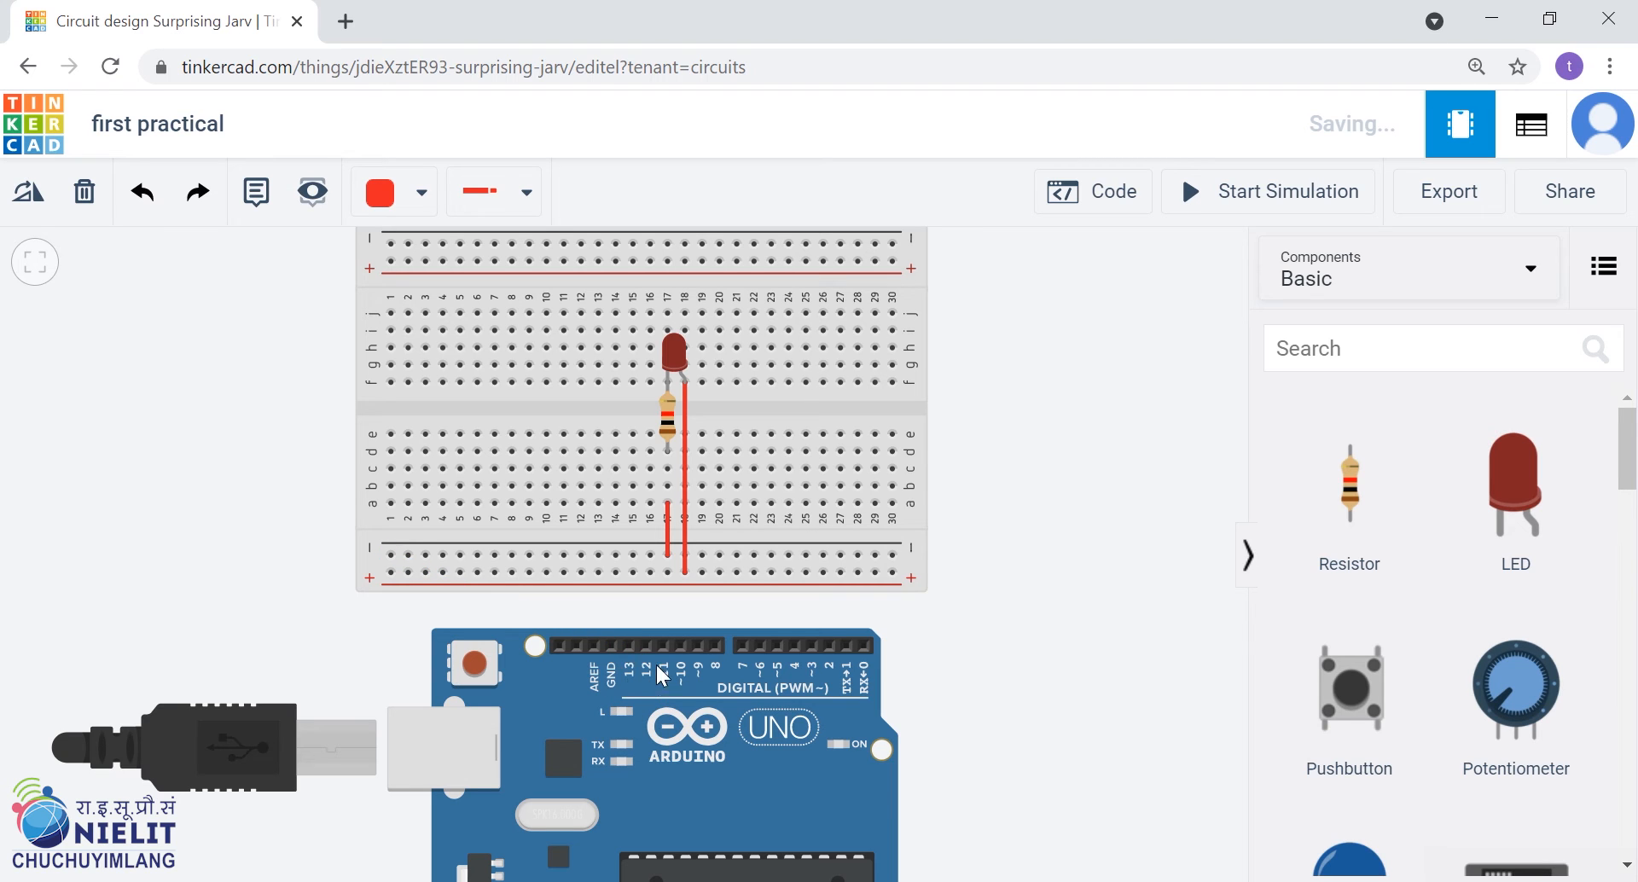
Shift the Arduino slightly away from the breadboard and wire its GND pin to the lower negative rail, routing around the breadboard's left end with straight segments
drag(767, 797, 760, 812)
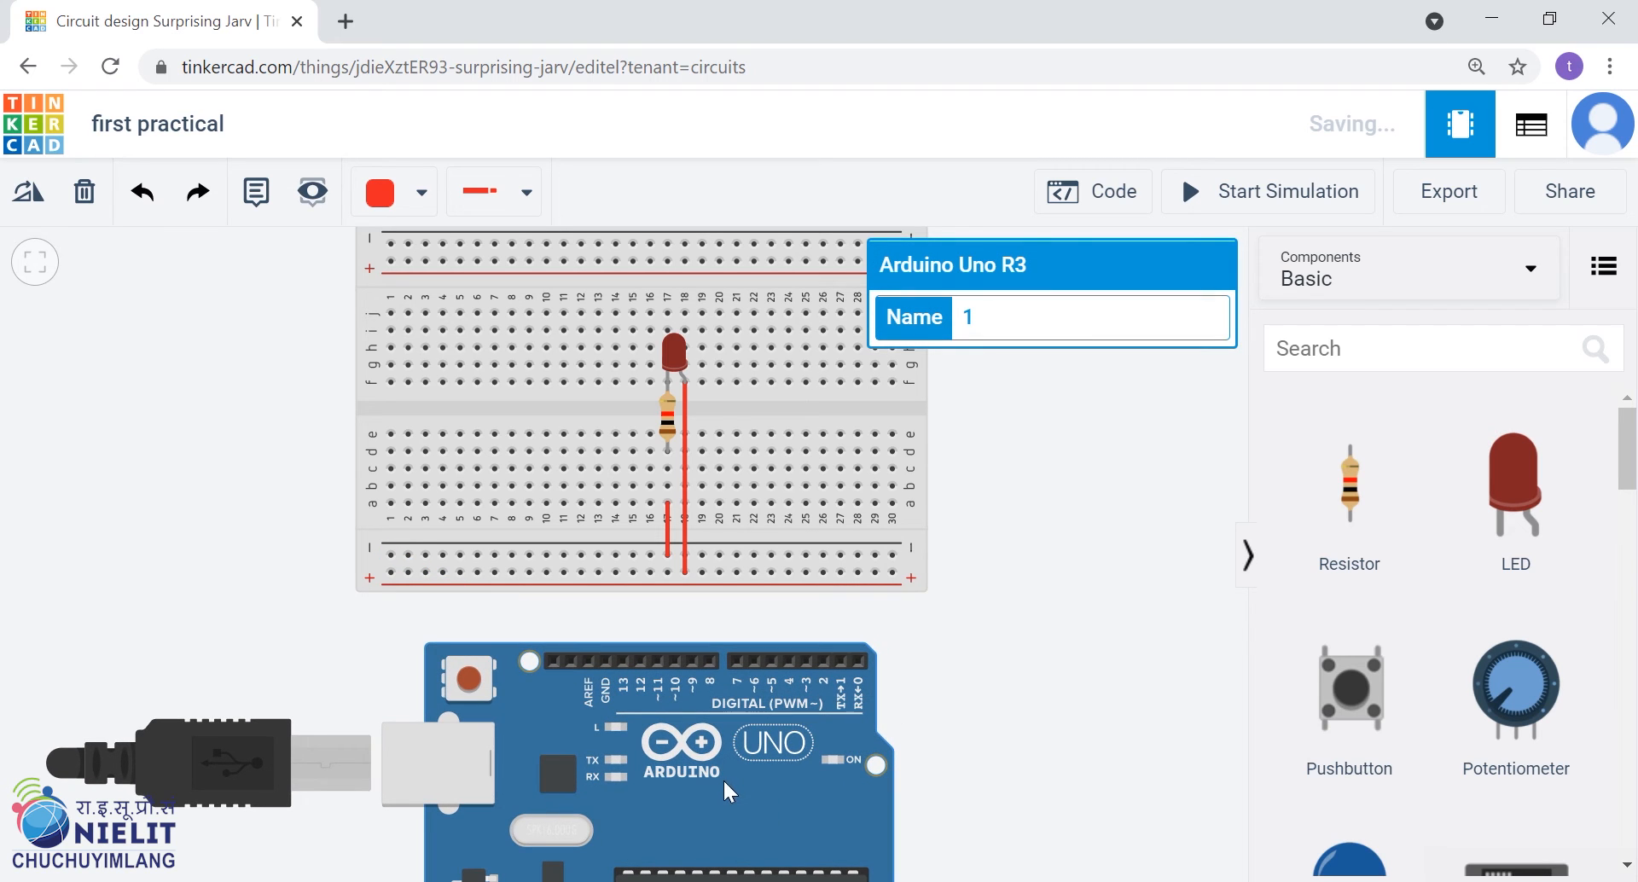
click(606, 661)
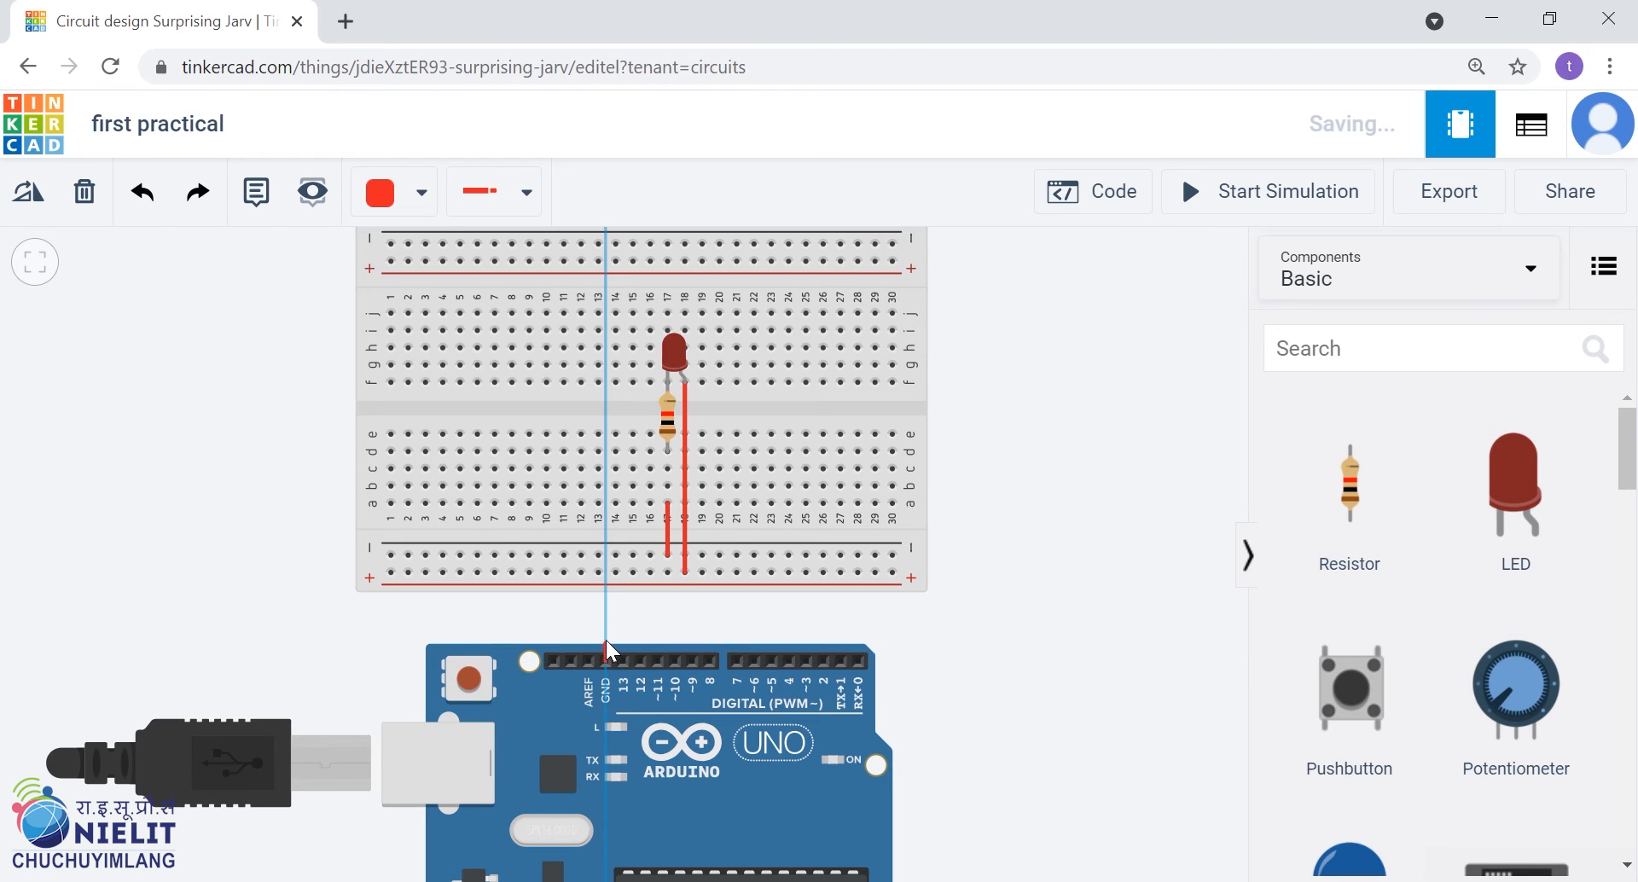
click(605, 615)
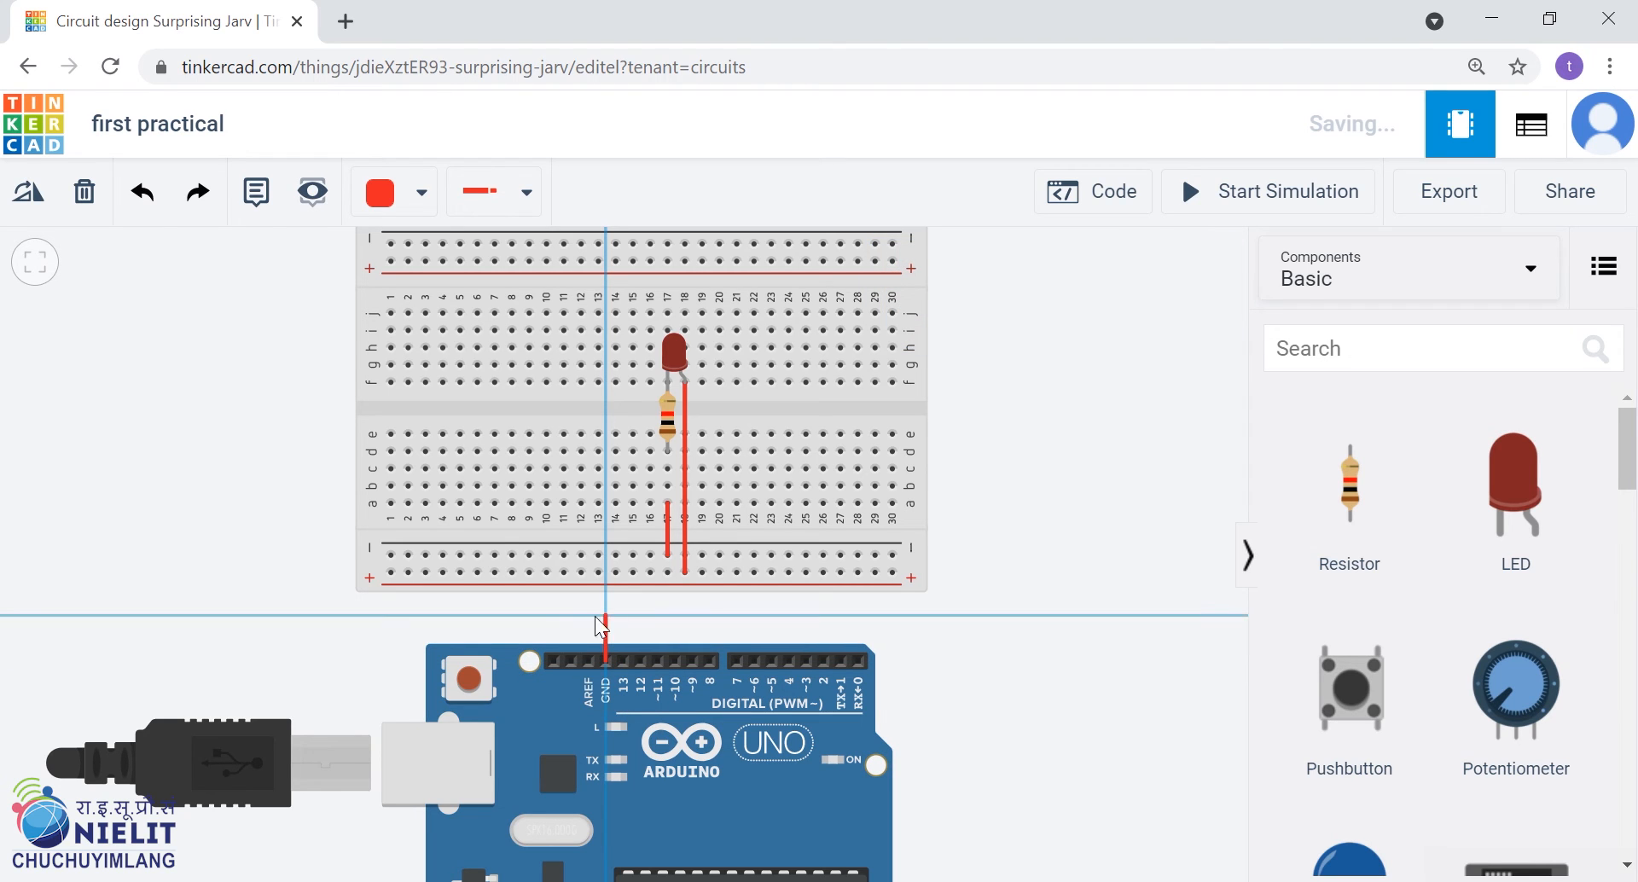
click(305, 614)
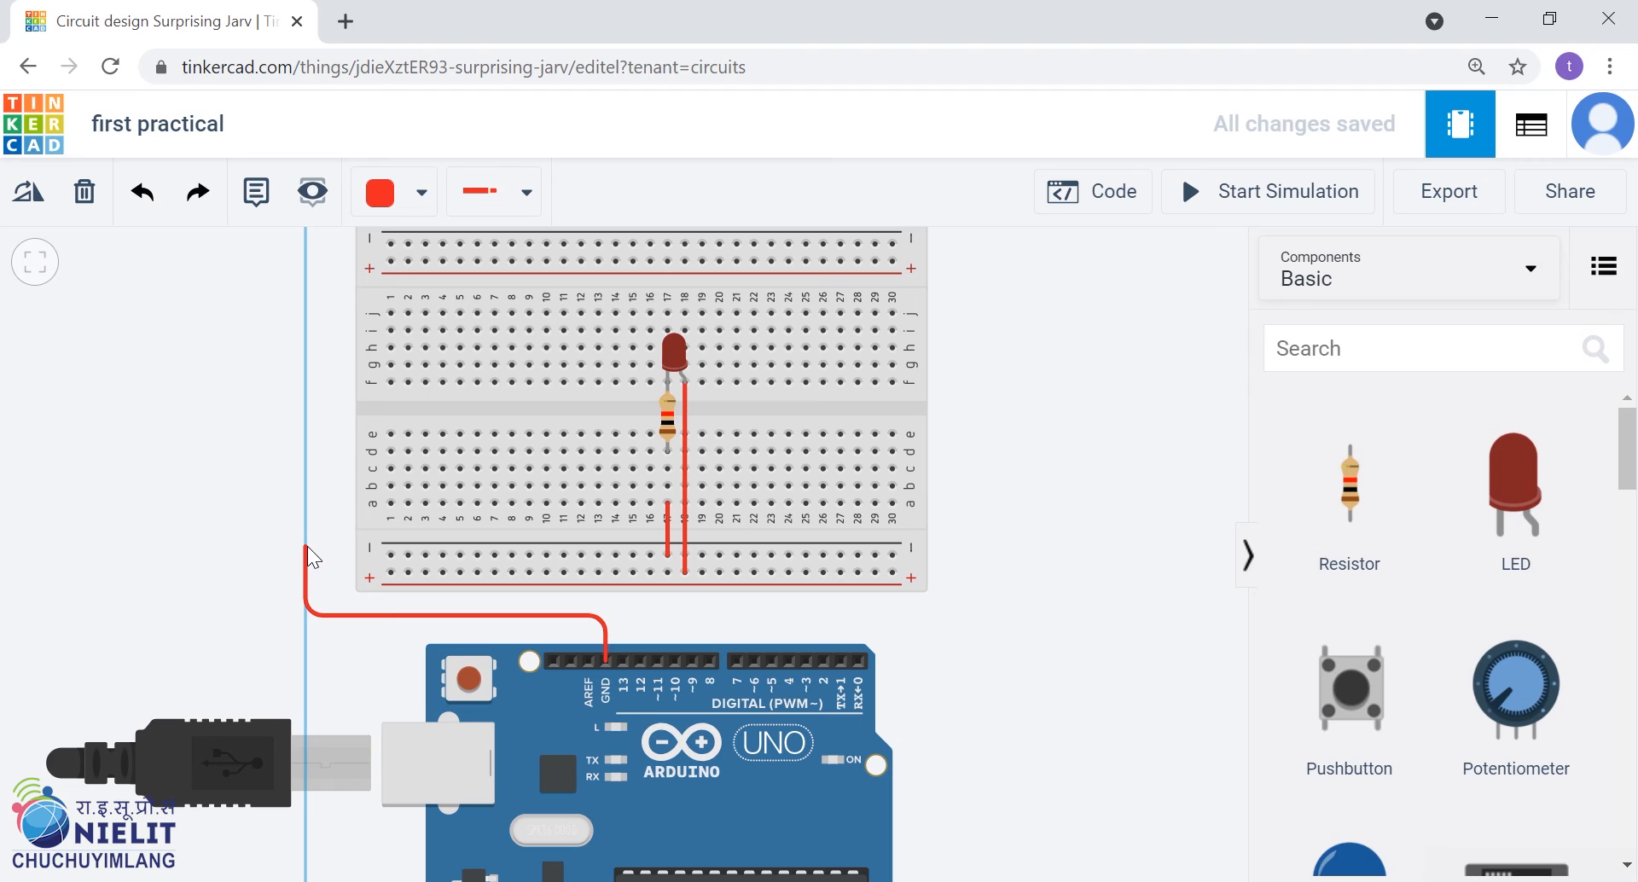
click(304, 551)
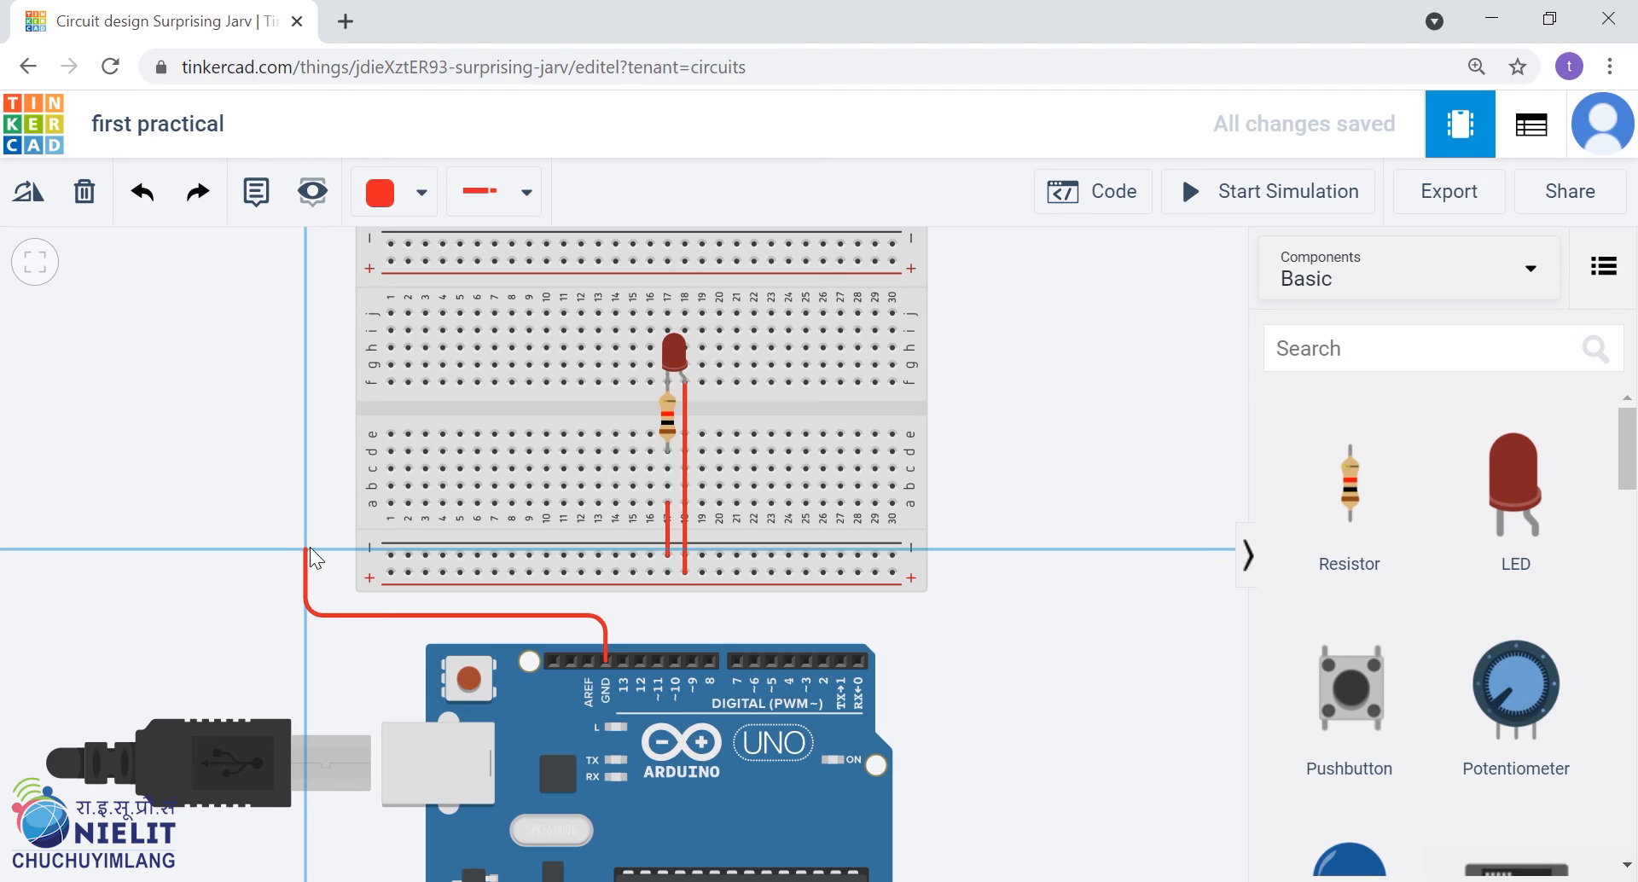
click(391, 554)
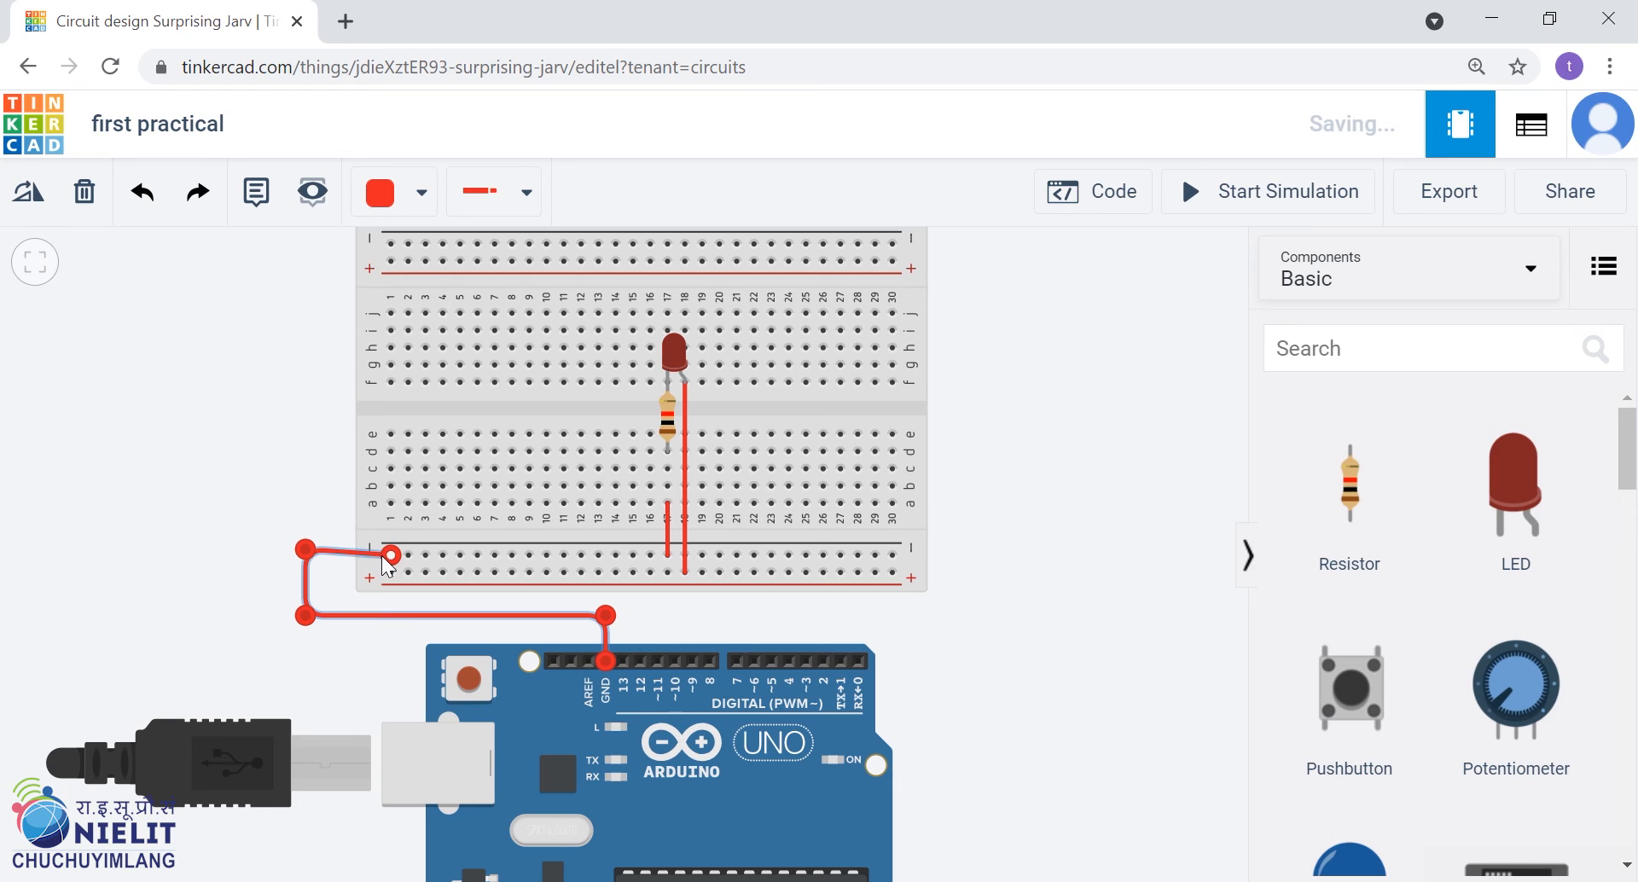
drag(308, 549, 307, 553)
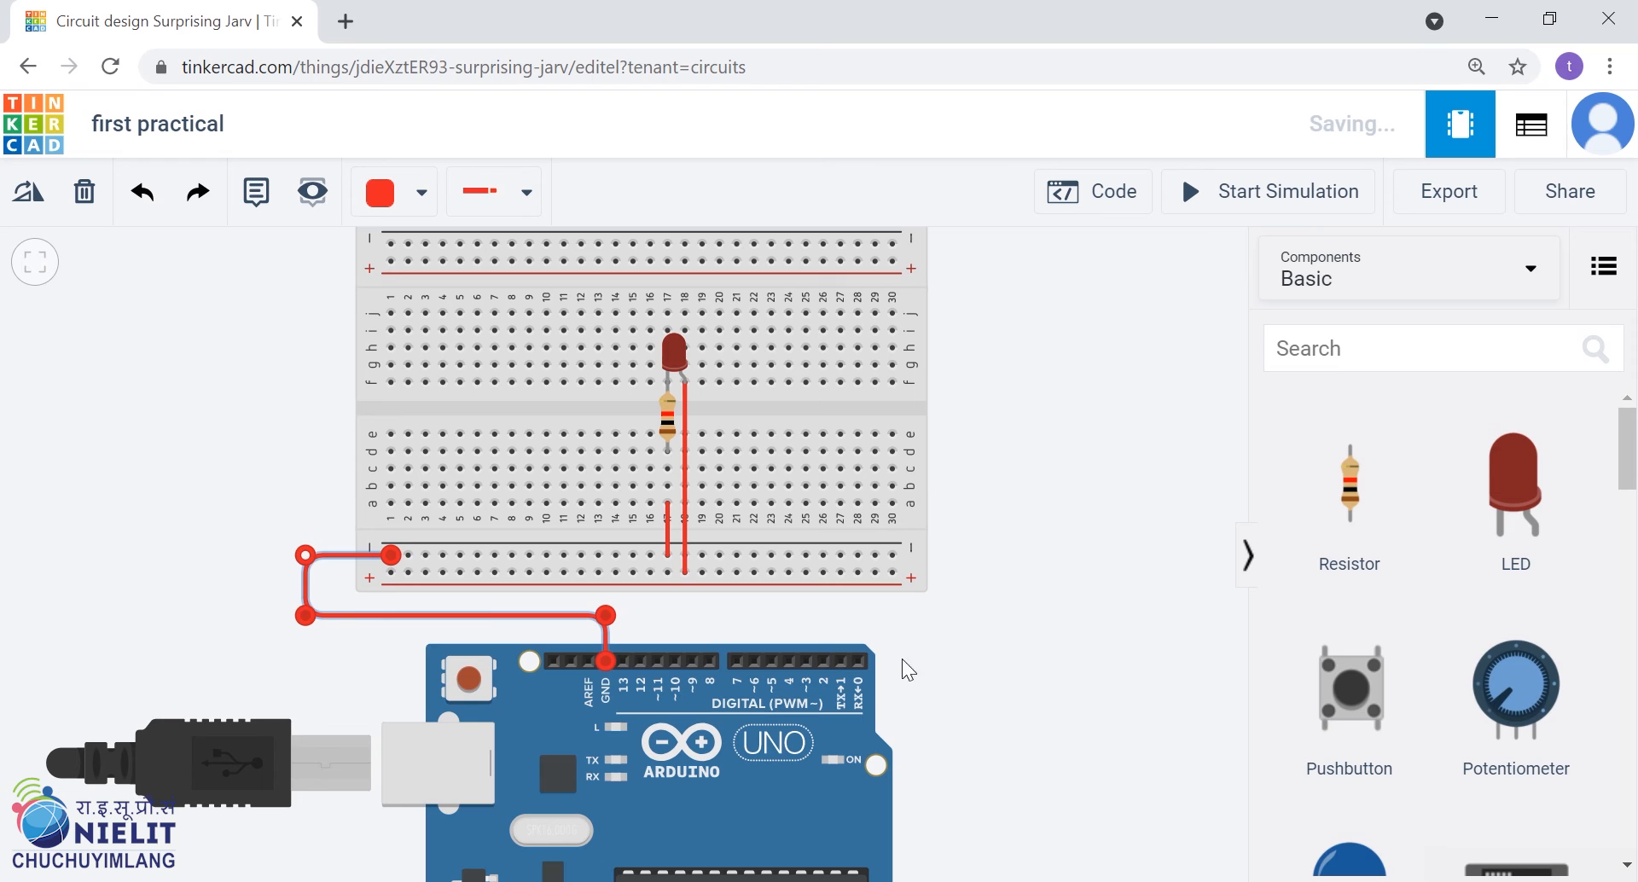
click(990, 637)
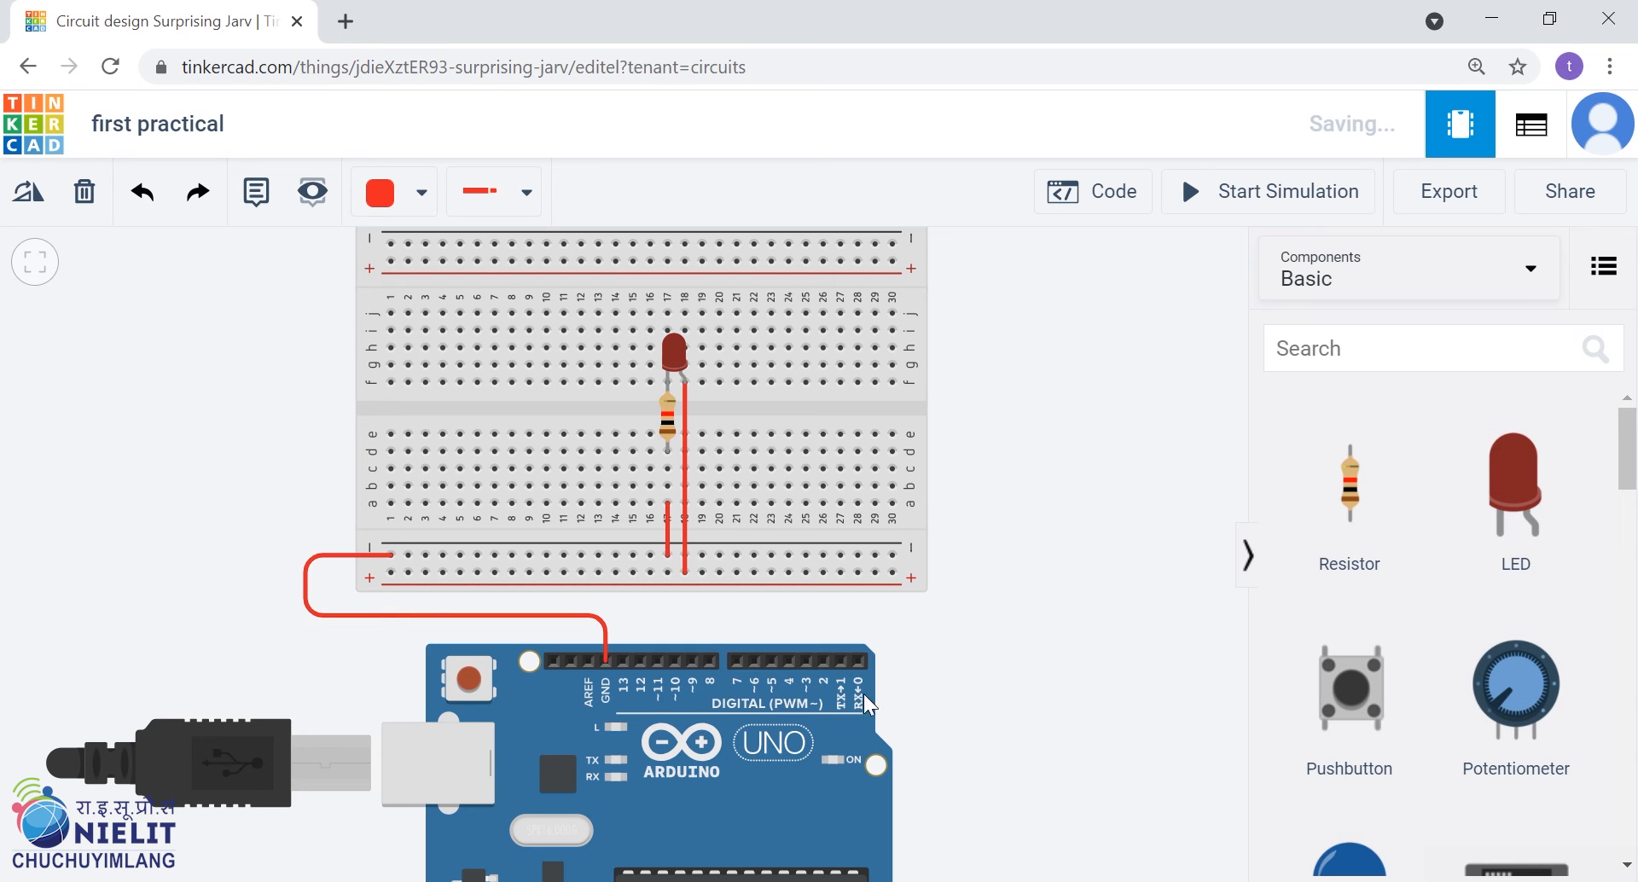
Check the circuit sketch in Paint, and wire Arduino pin 13 around the breadboard's left end to the lower positive rail
click(734, 881)
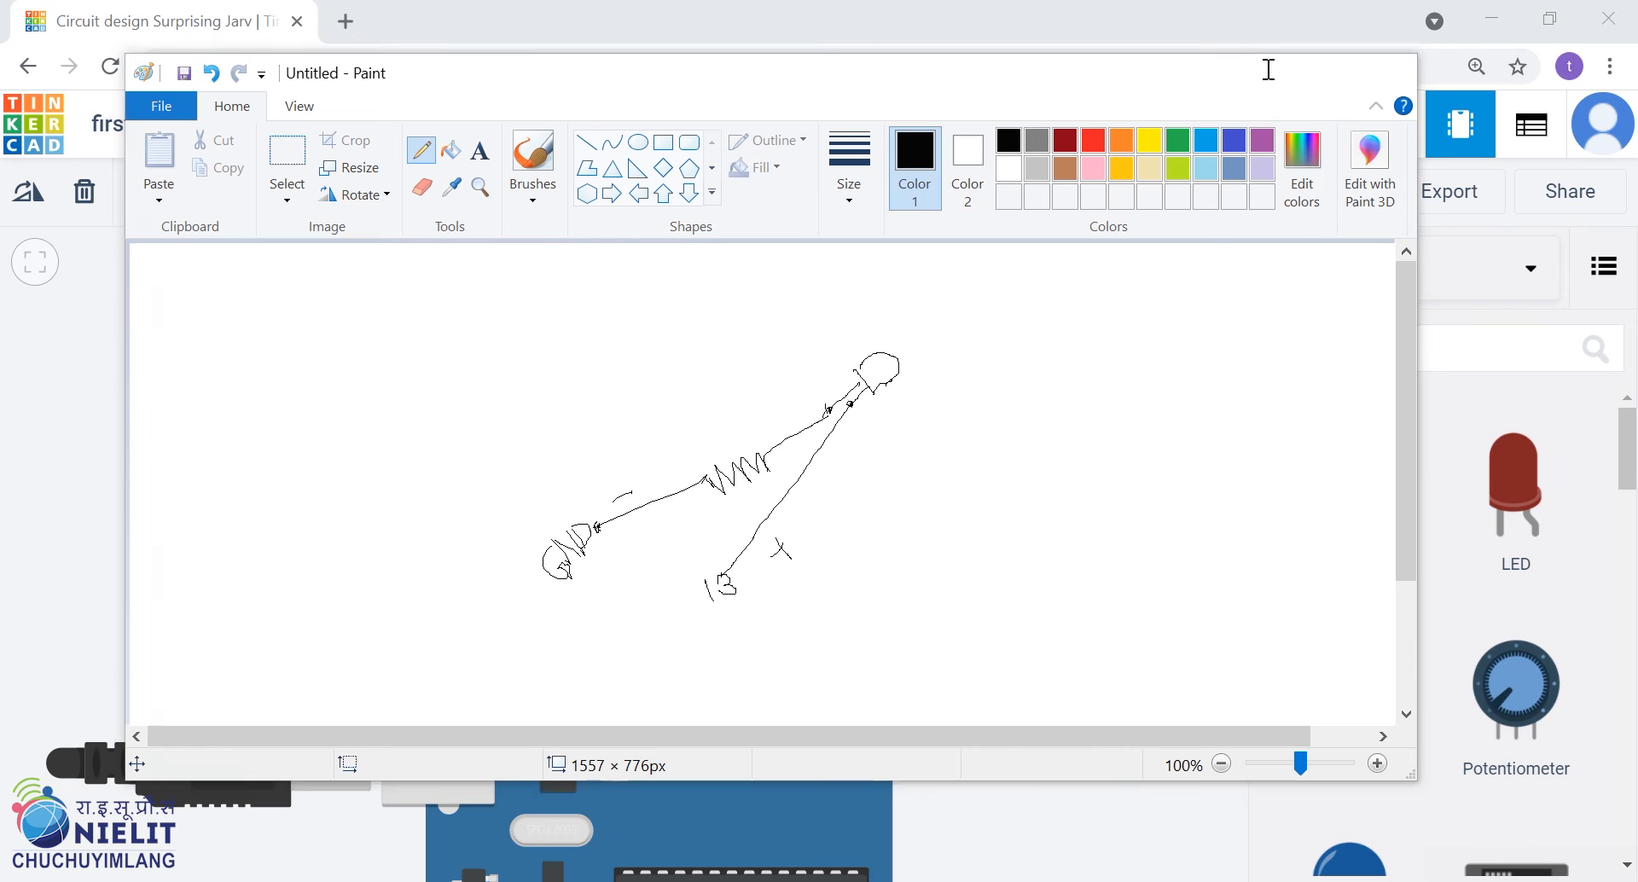
click(1268, 72)
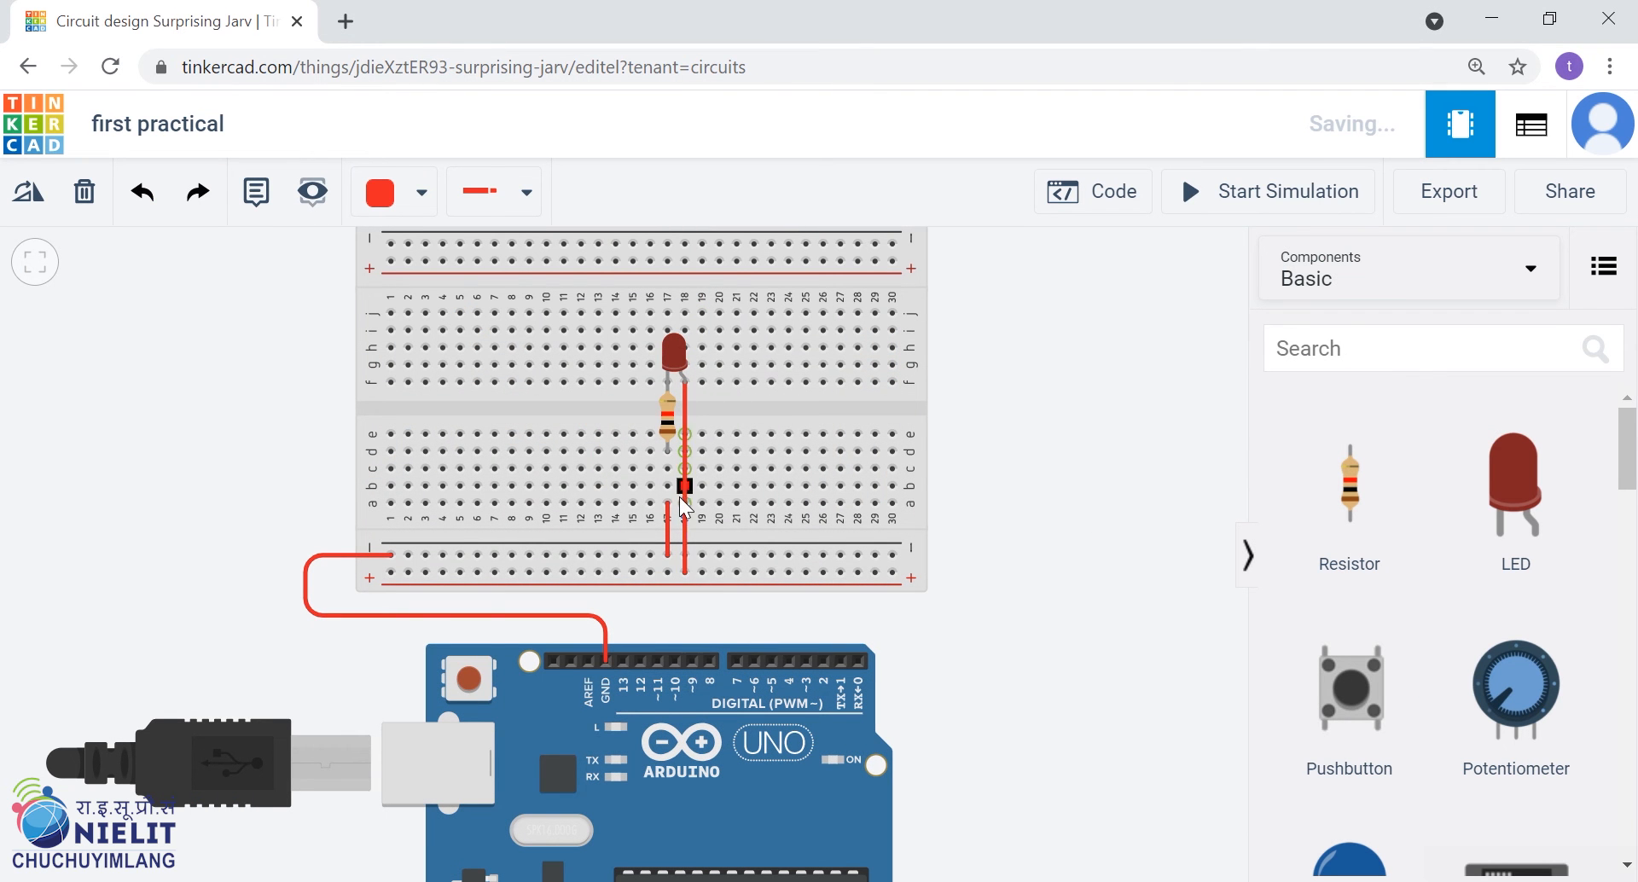
click(683, 493)
click(623, 658)
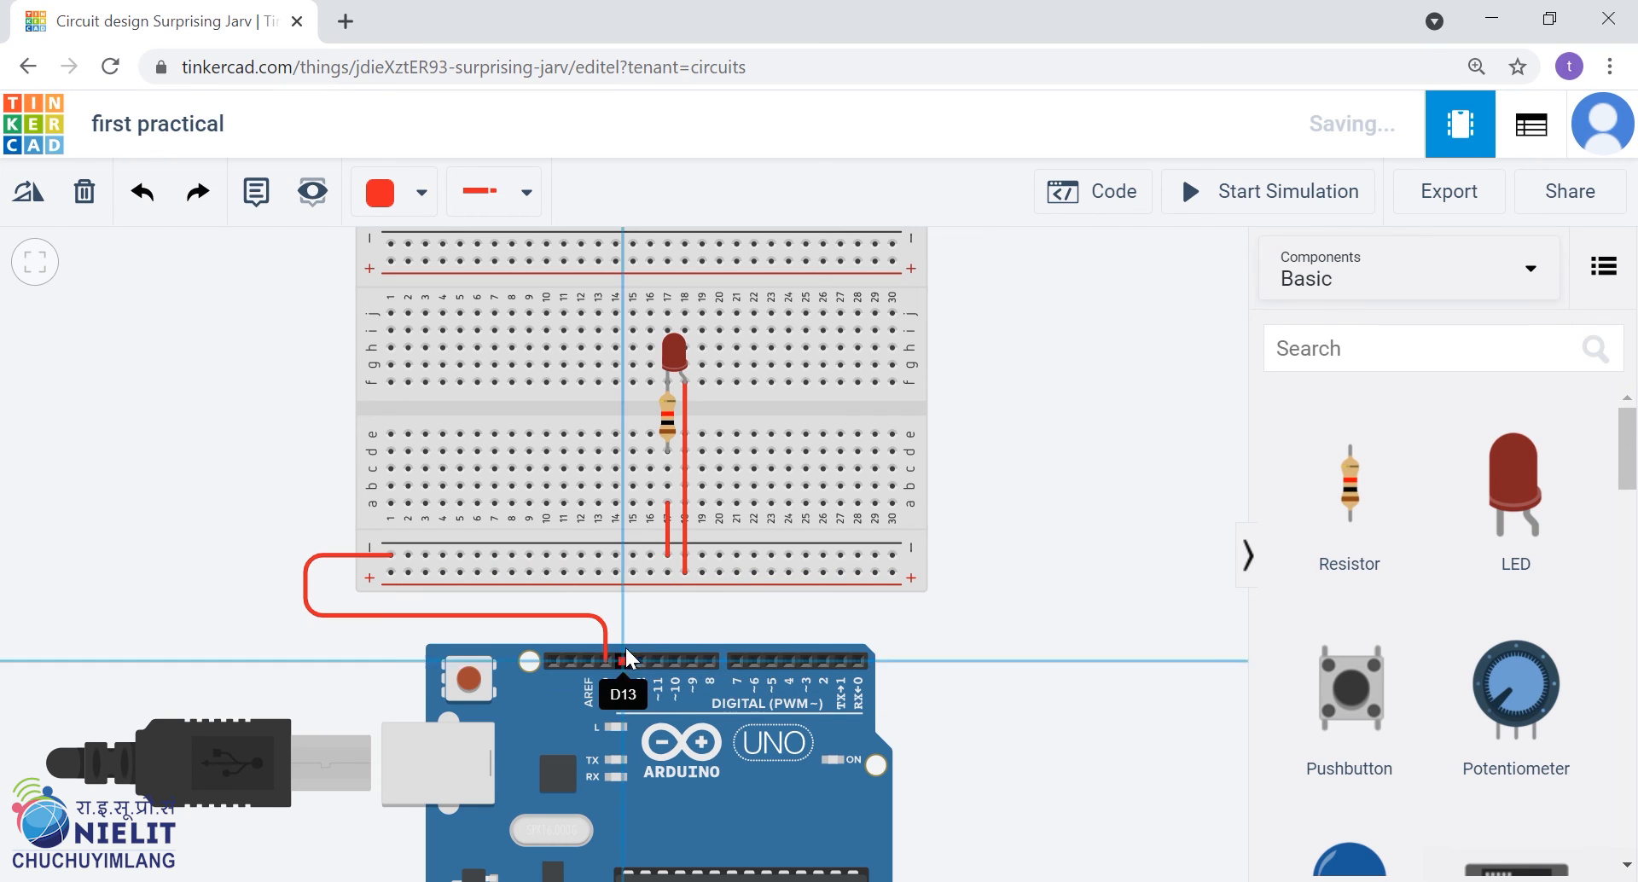
click(622, 602)
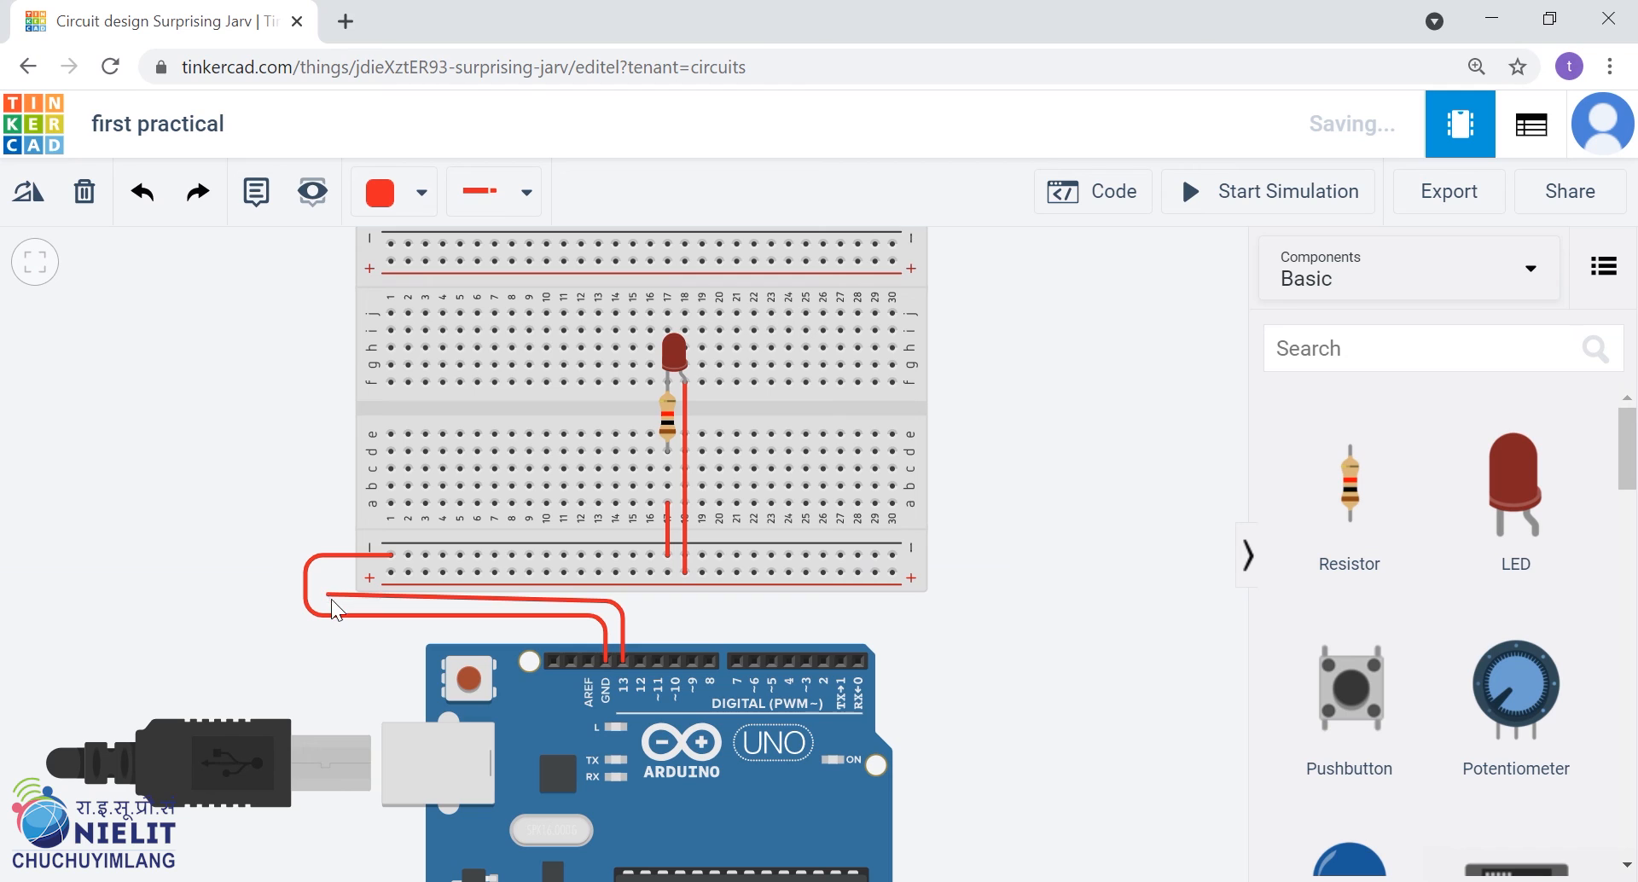
click(330, 598)
click(329, 577)
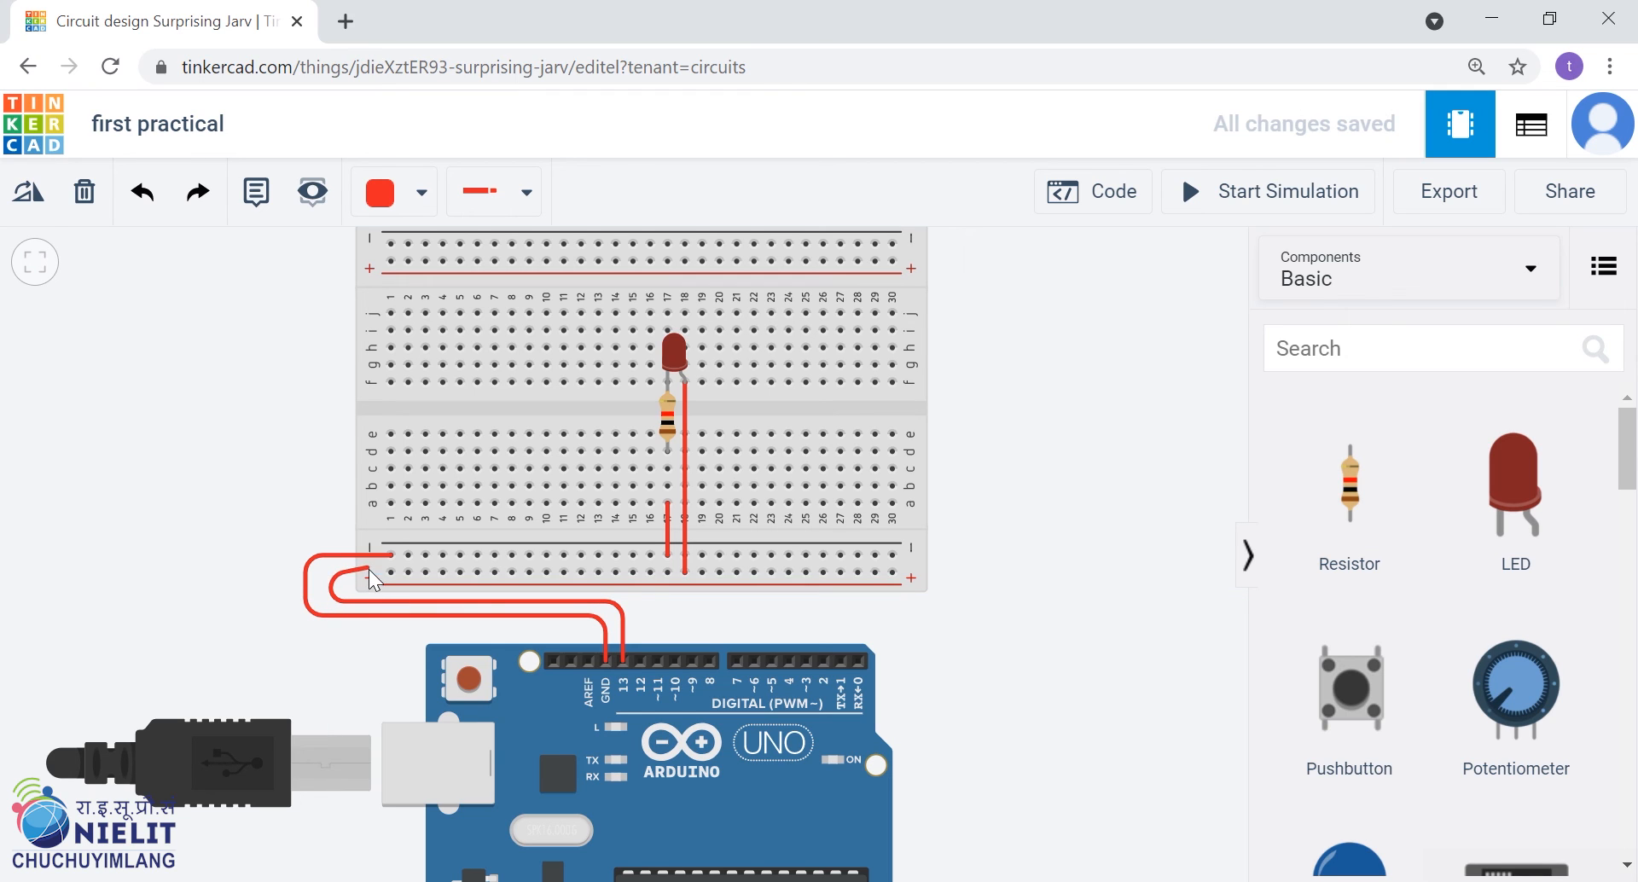
click(391, 572)
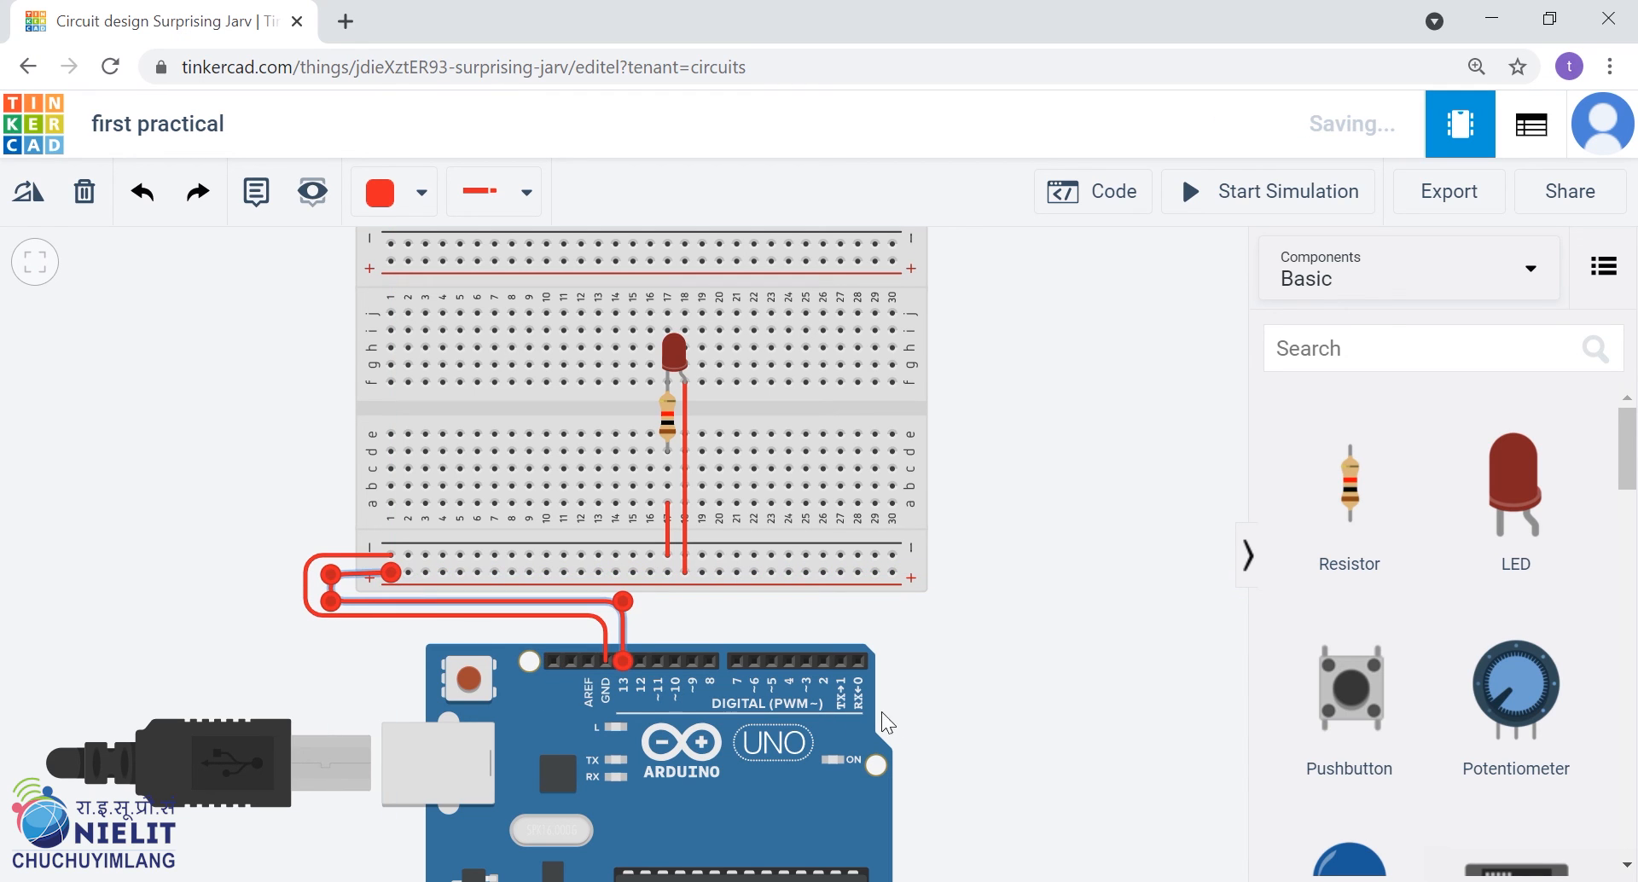
click(982, 683)
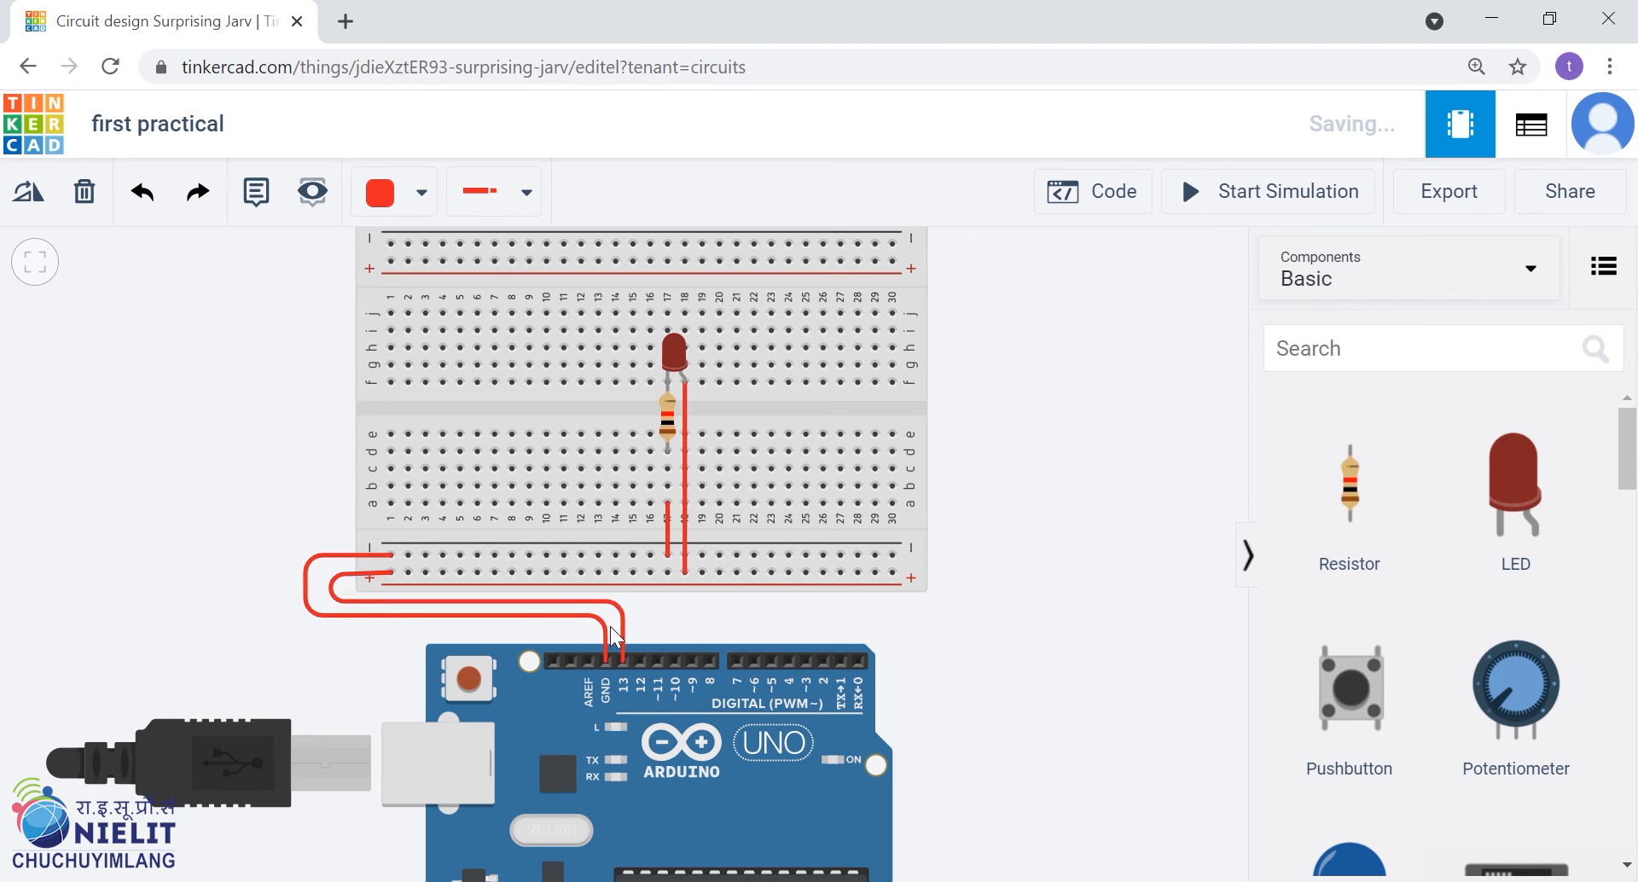
Change the wire colour to Black for the Arduino GND wire and the short wire from a17 to the negative rail
click(427, 614)
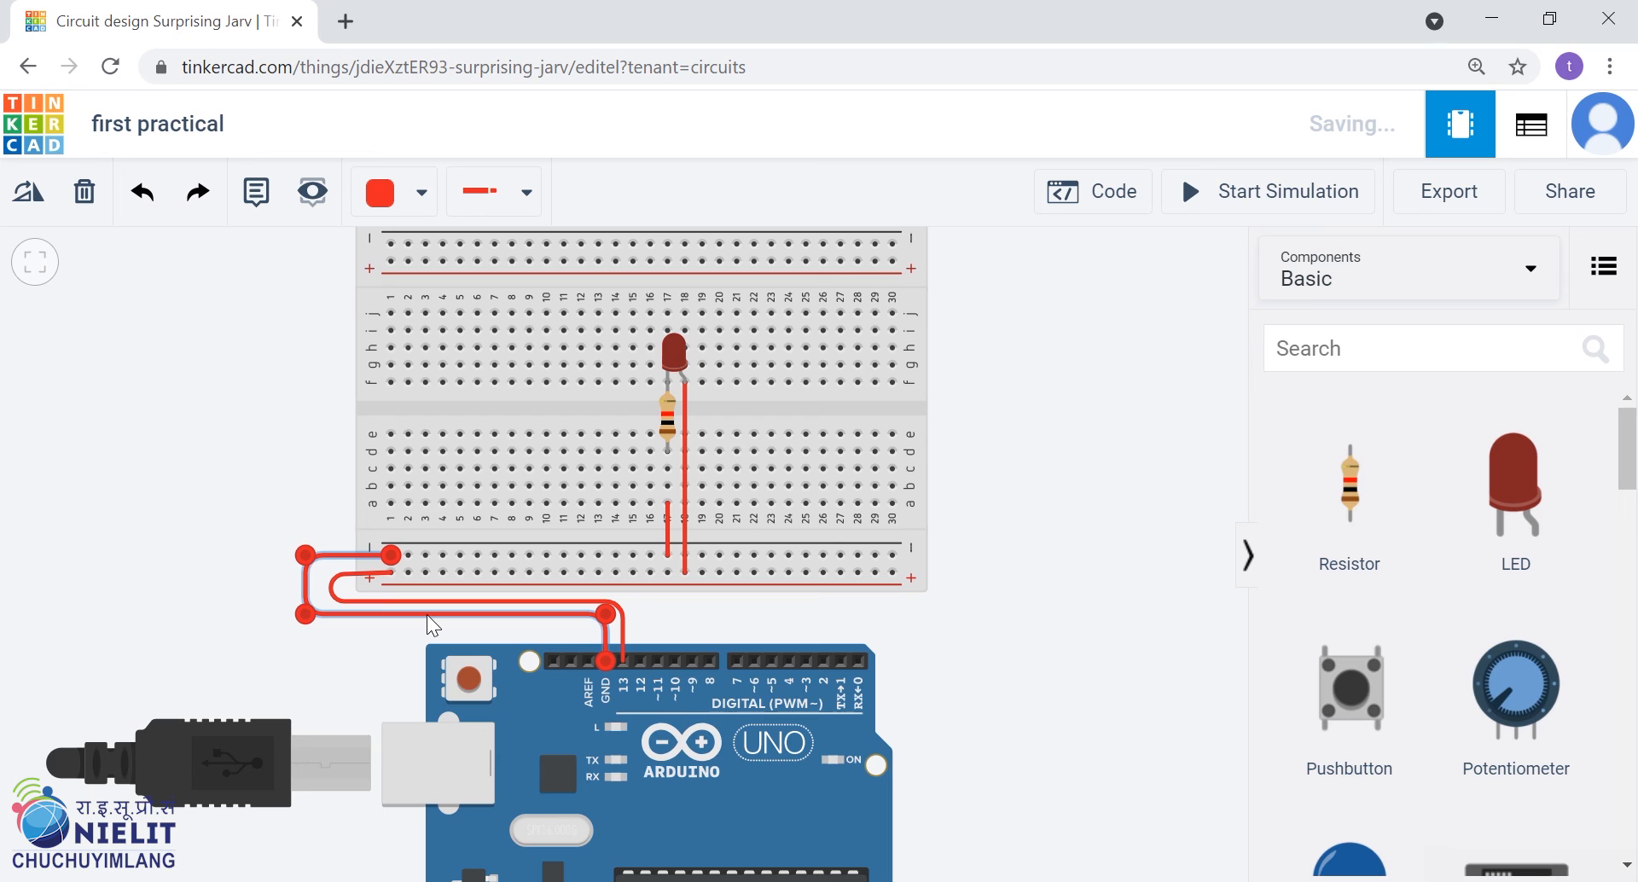
click(422, 193)
click(449, 293)
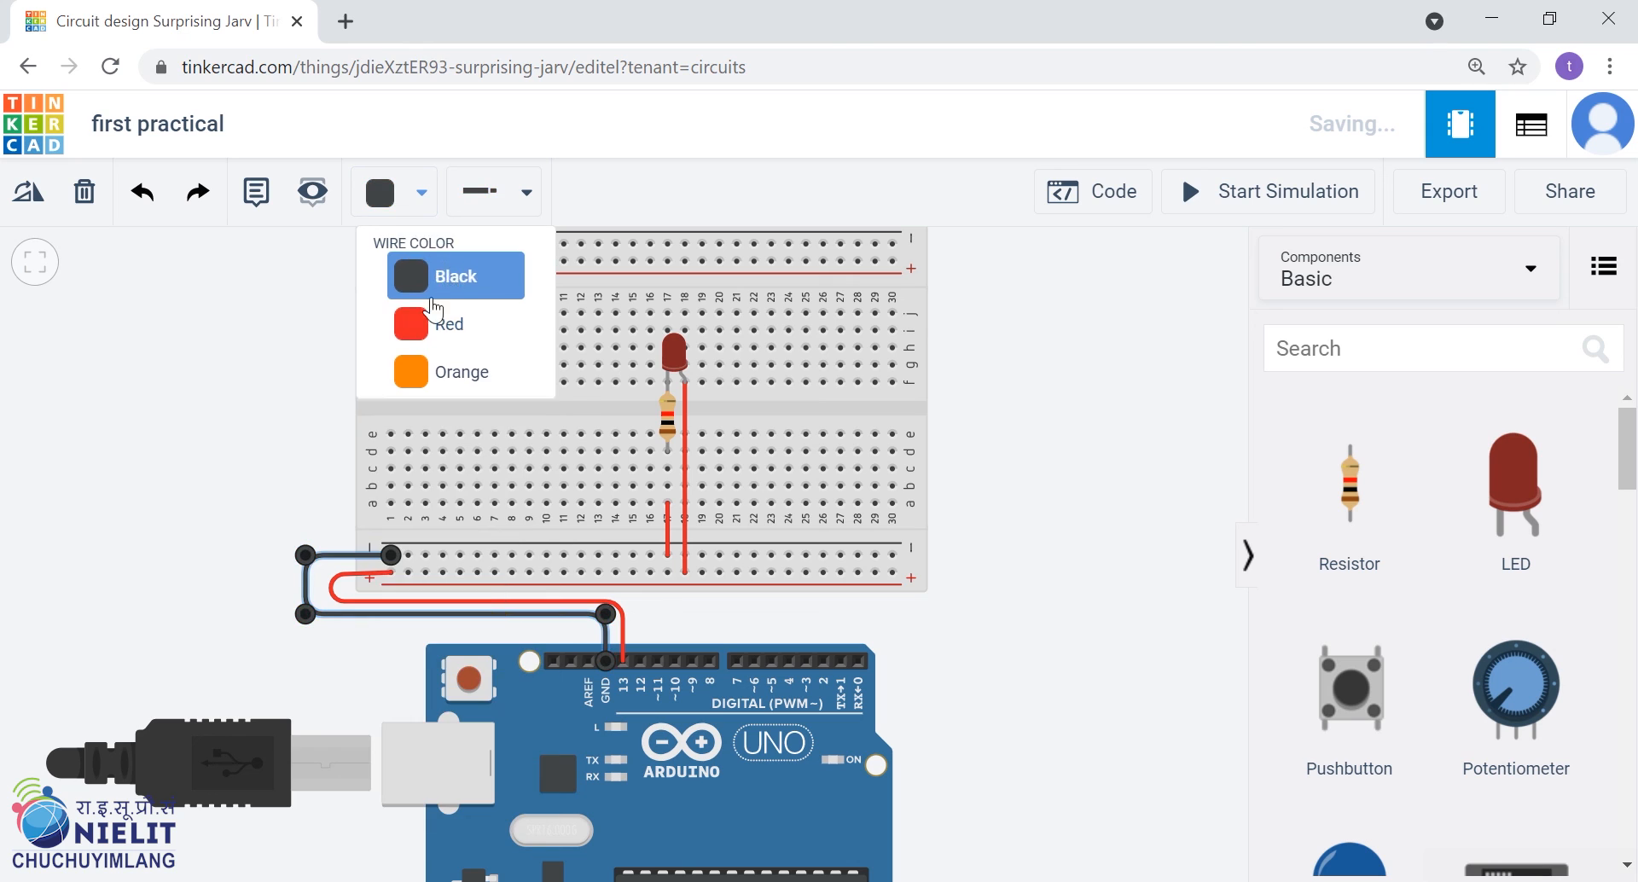
click(251, 446)
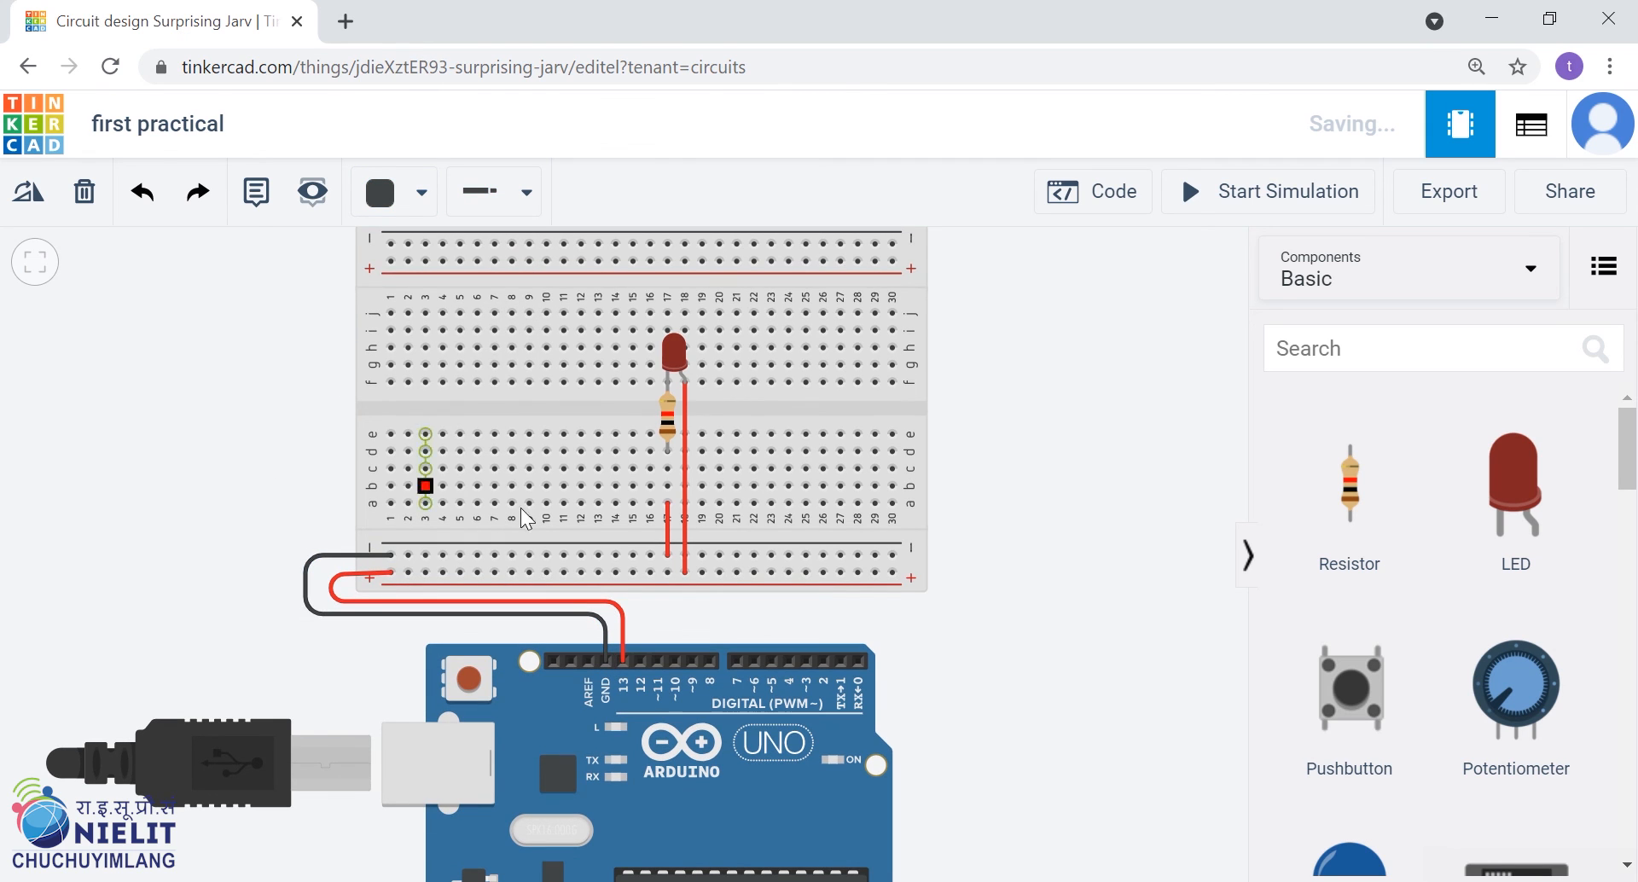
click(665, 522)
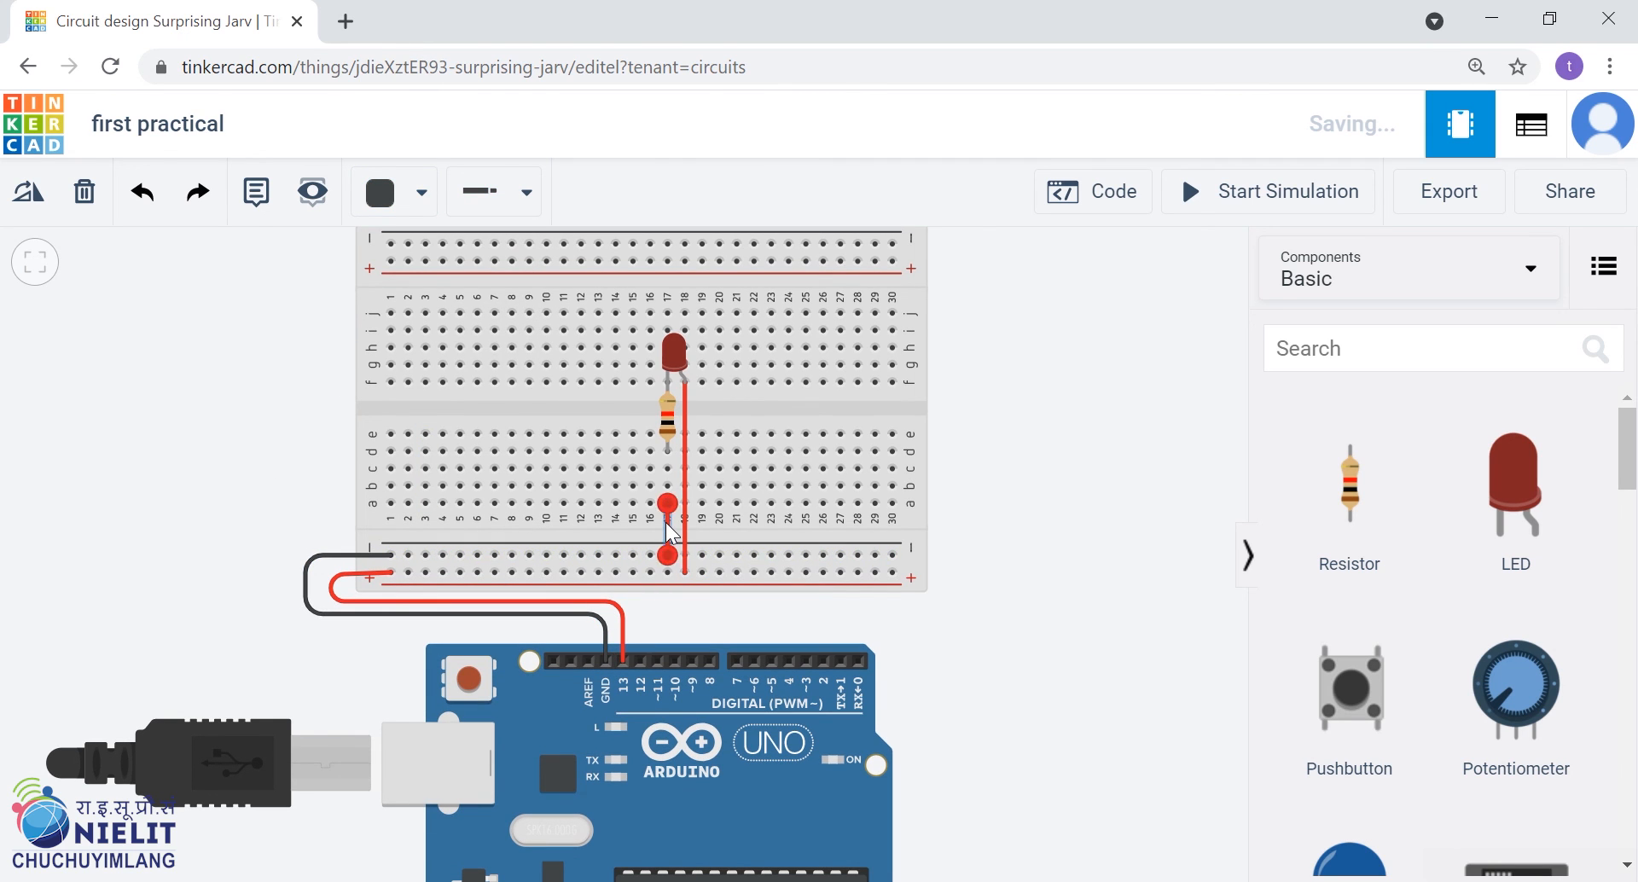
click(415, 205)
click(479, 299)
click(1075, 646)
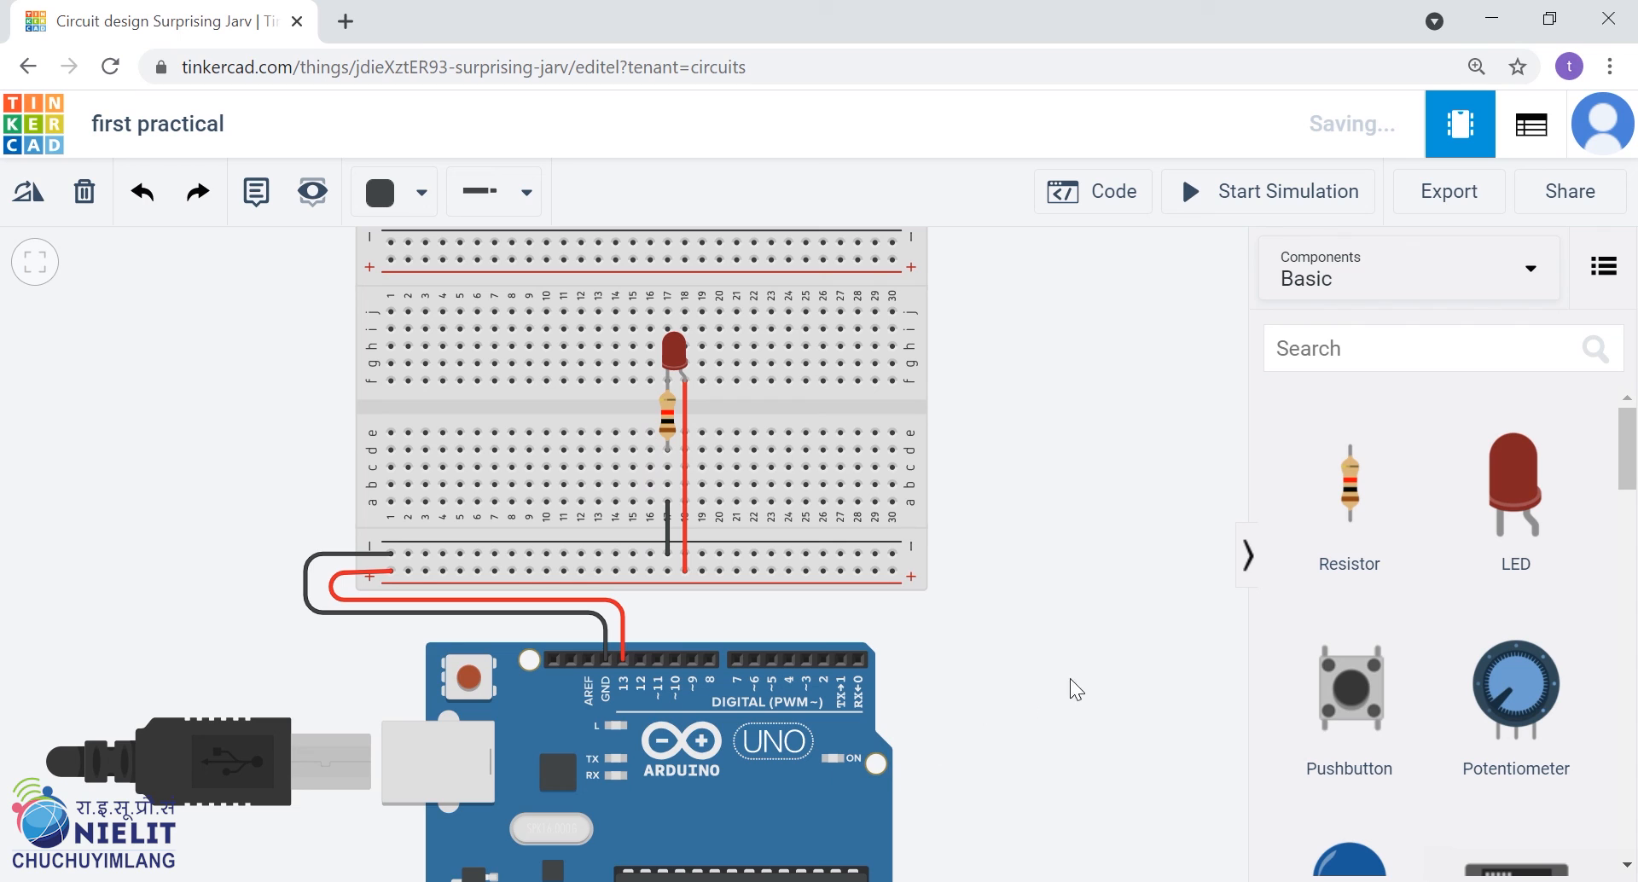
Draw a trial wire from hole a26 to hole f30 on the breadboard and delete it
click(821, 500)
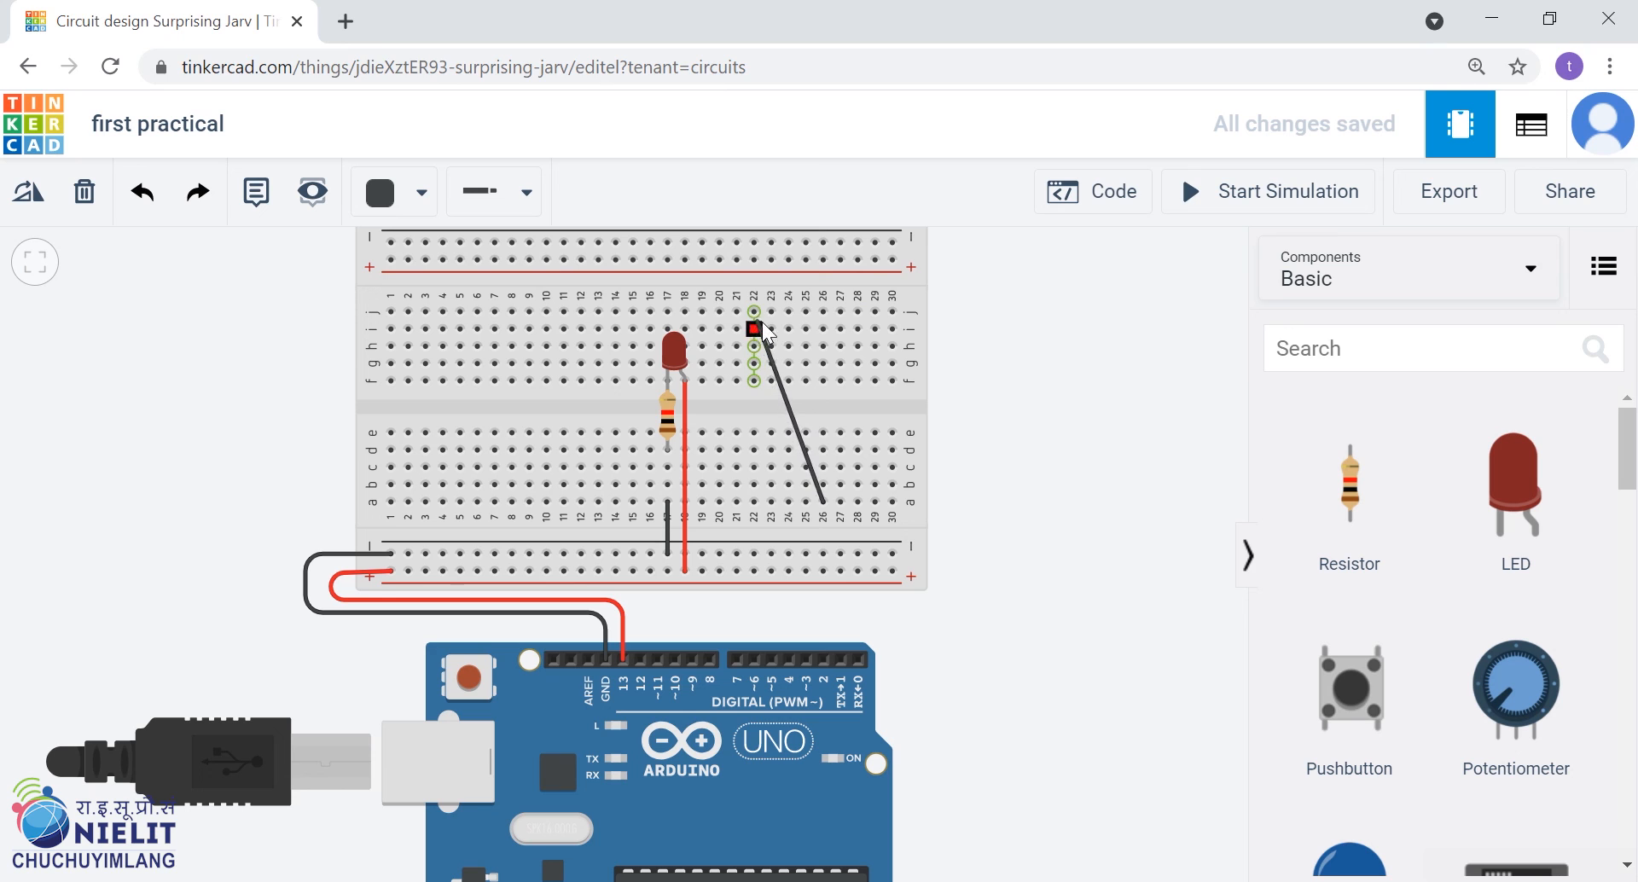
click(841, 259)
drag(834, 294, 892, 386)
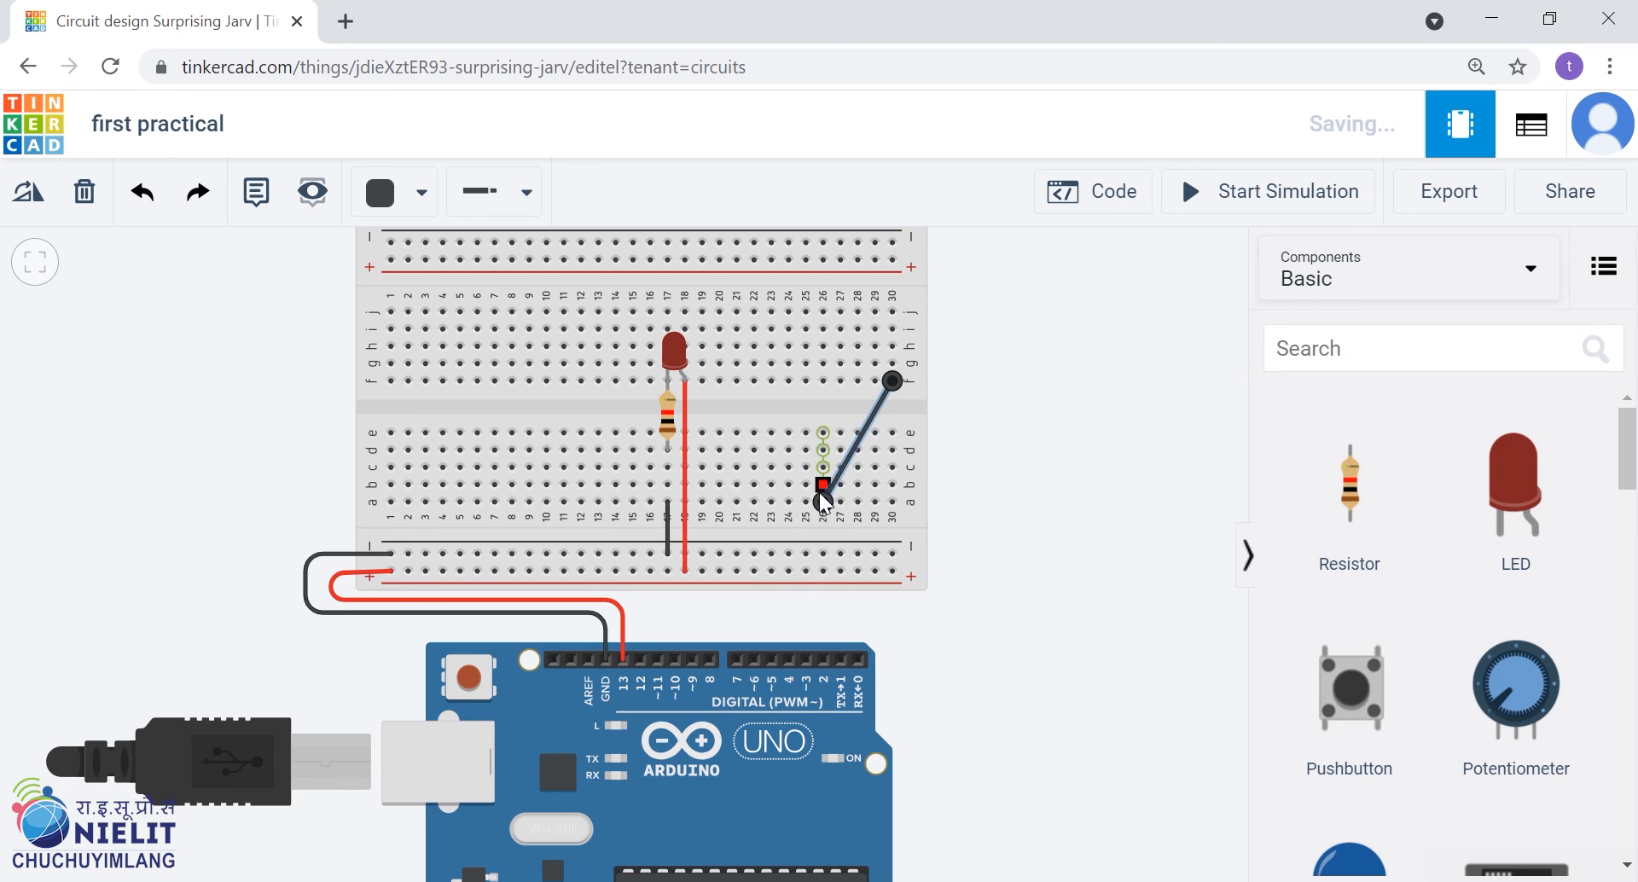
key(Delete)
drag(1026, 506, 1042, 557)
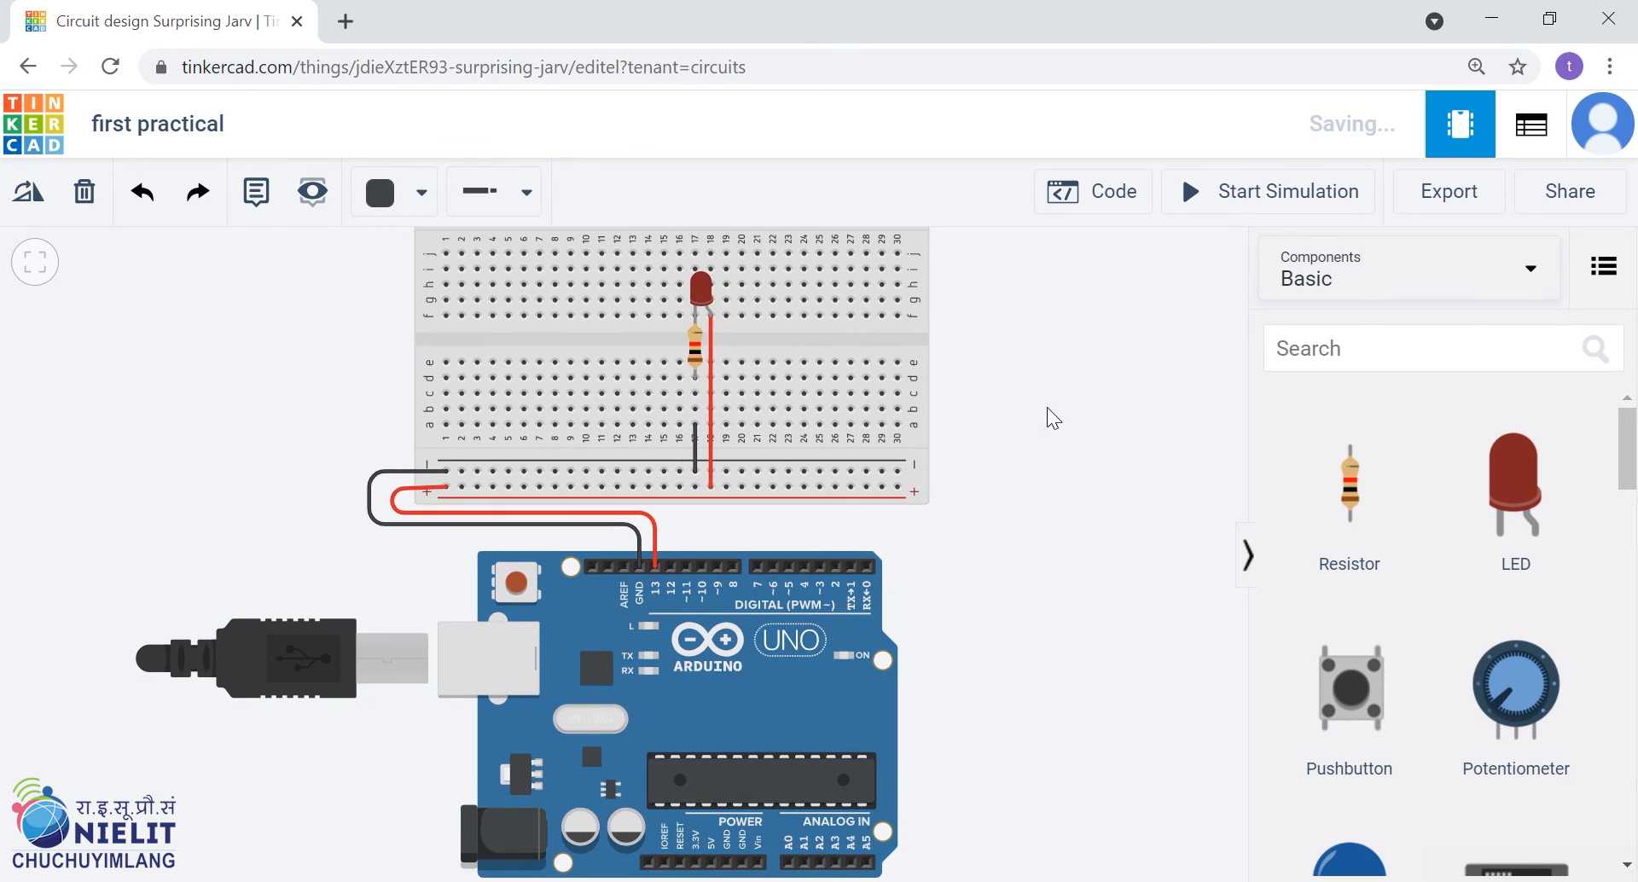